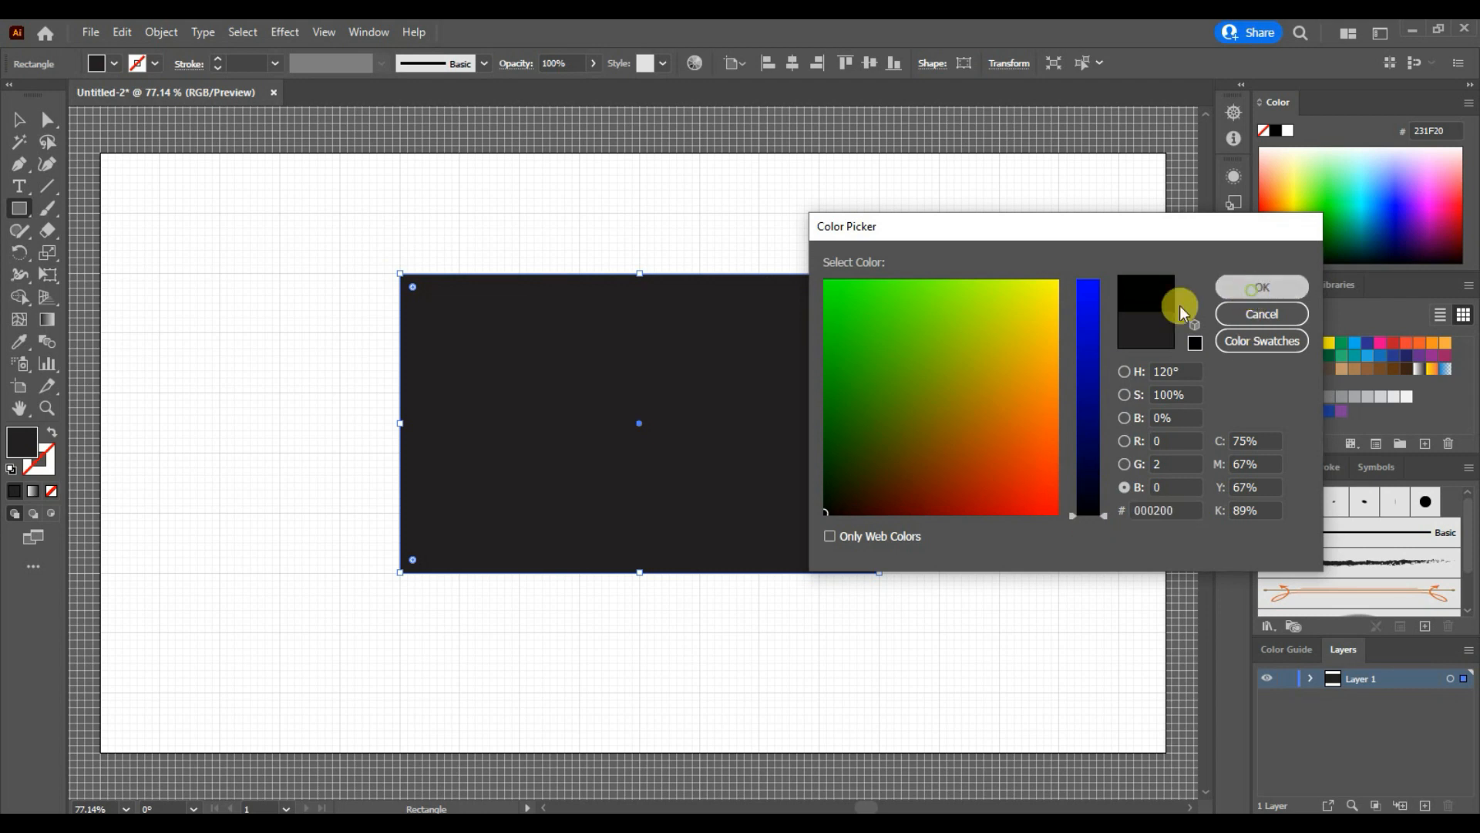
Step: Draw two parallel vertical lines one grid square apart across the left part of the black rectangle, extending beyond its upper and lower edges
click(47, 186)
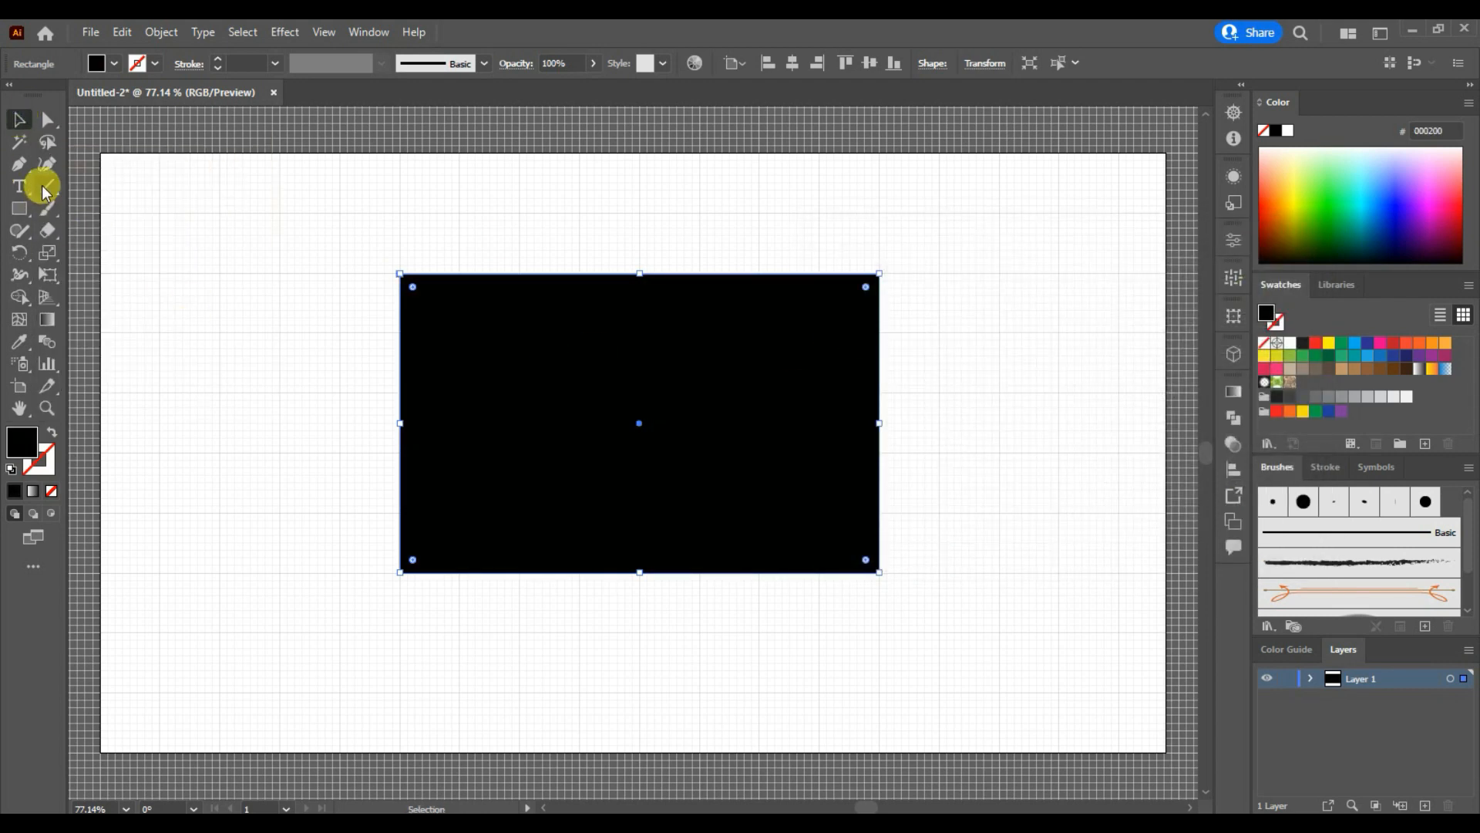
drag(458, 190, 514, 688)
drag(518, 183, 545, 557)
key(ctrl+z)
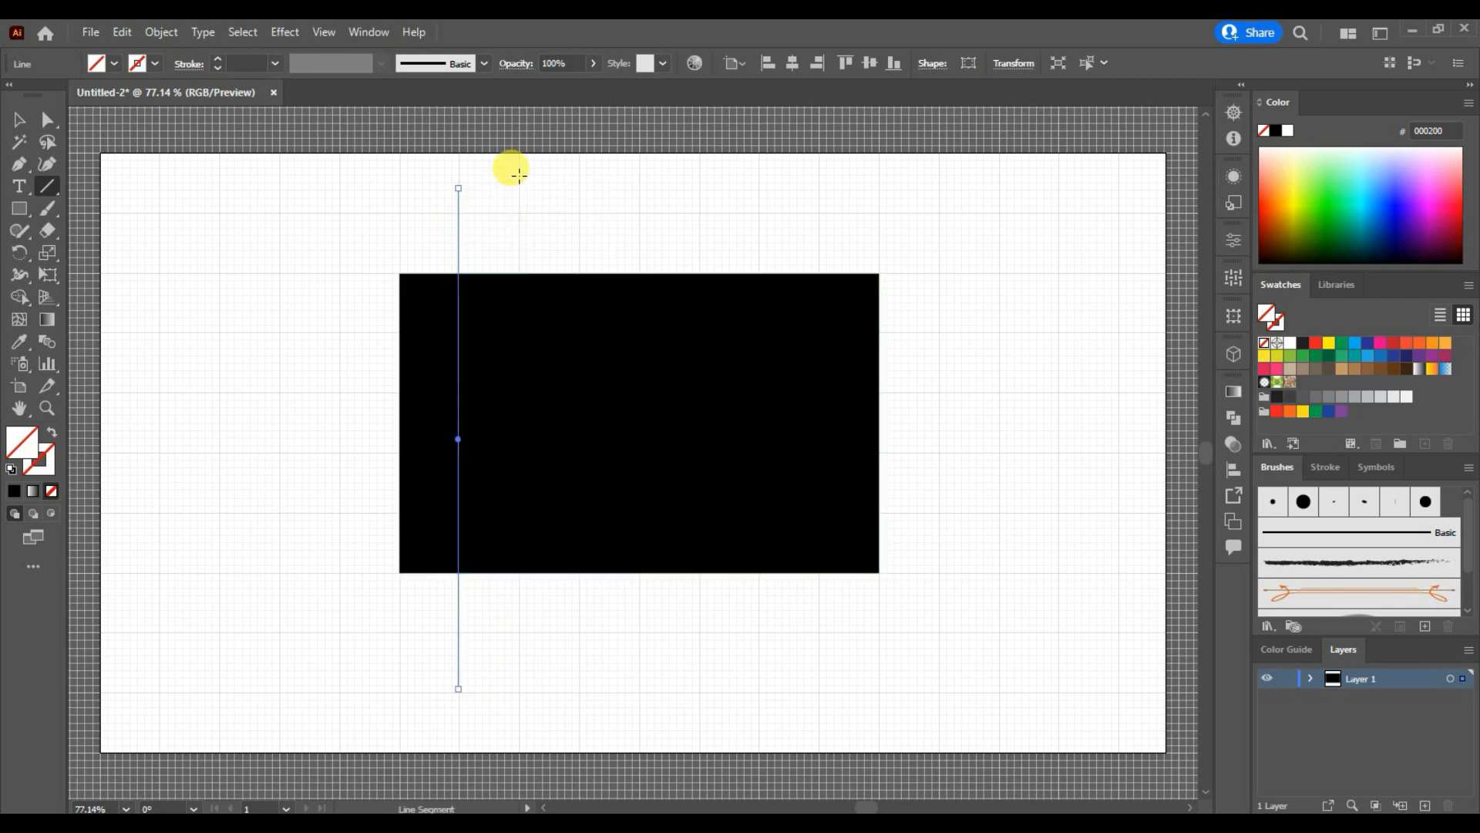
drag(518, 188, 519, 692)
Step: Give both vertical lines a 2 pt red (ED1C24) stroke with no fill
key(v)
drag(398, 144, 574, 225)
click(1314, 343)
click(51, 432)
click(218, 59)
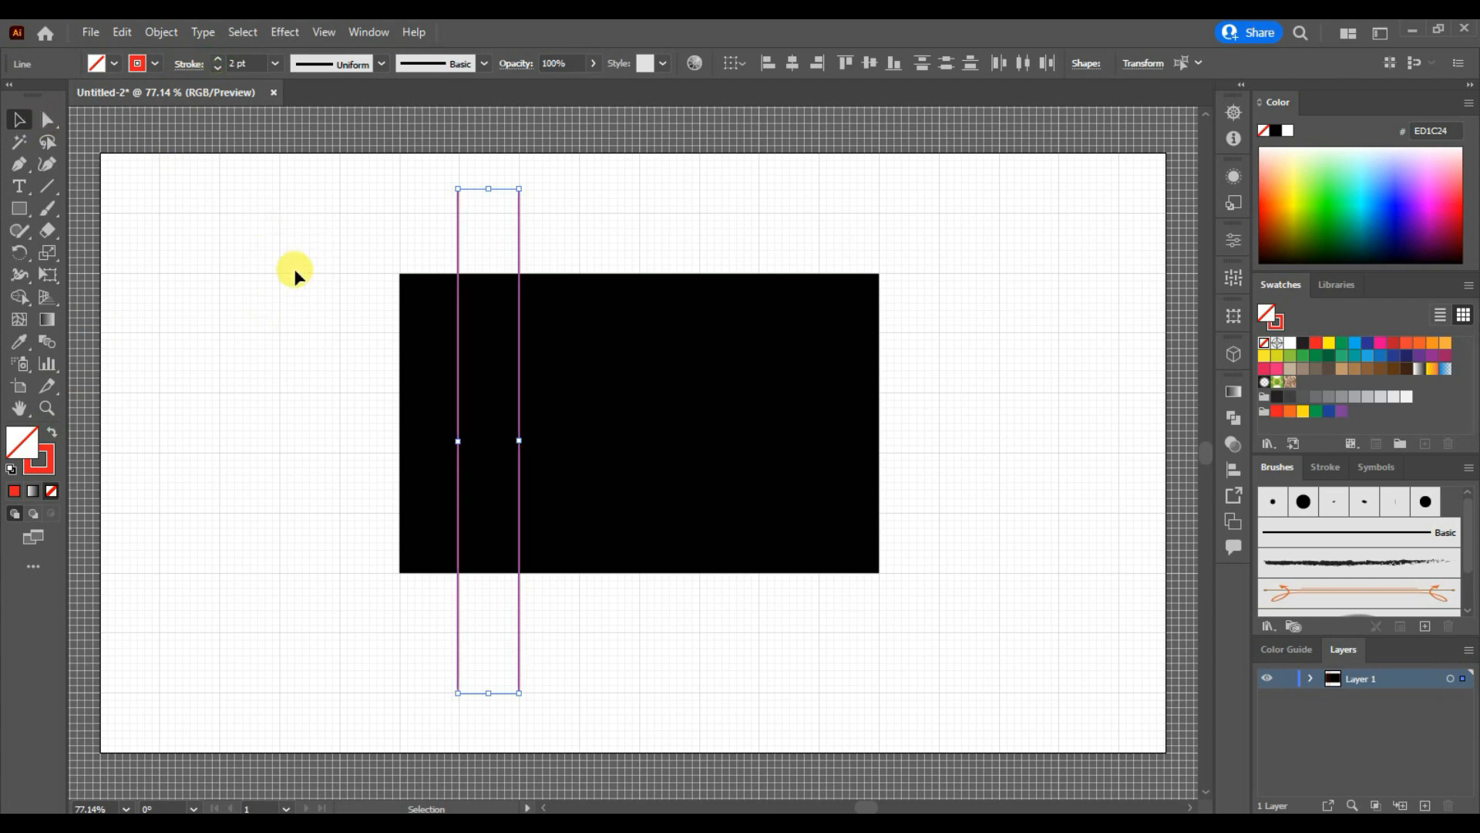
Step: Create a copy of the two red lines rotated by 90°
click(366, 179)
drag(365, 179, 605, 258)
right_click(516, 239)
mouse_move(659, 530)
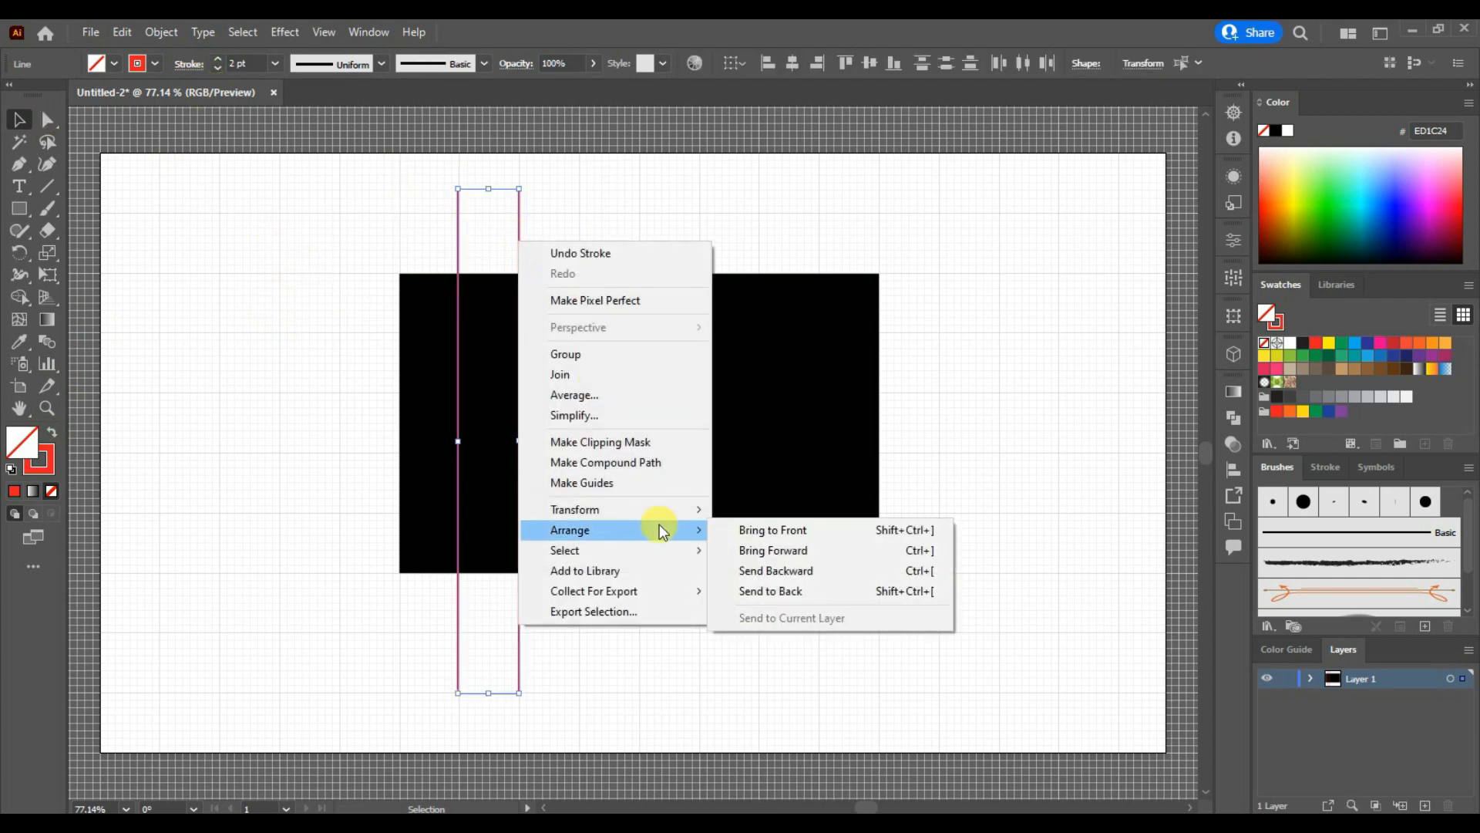
click(766, 558)
scroll(1260, 394, up, 20)
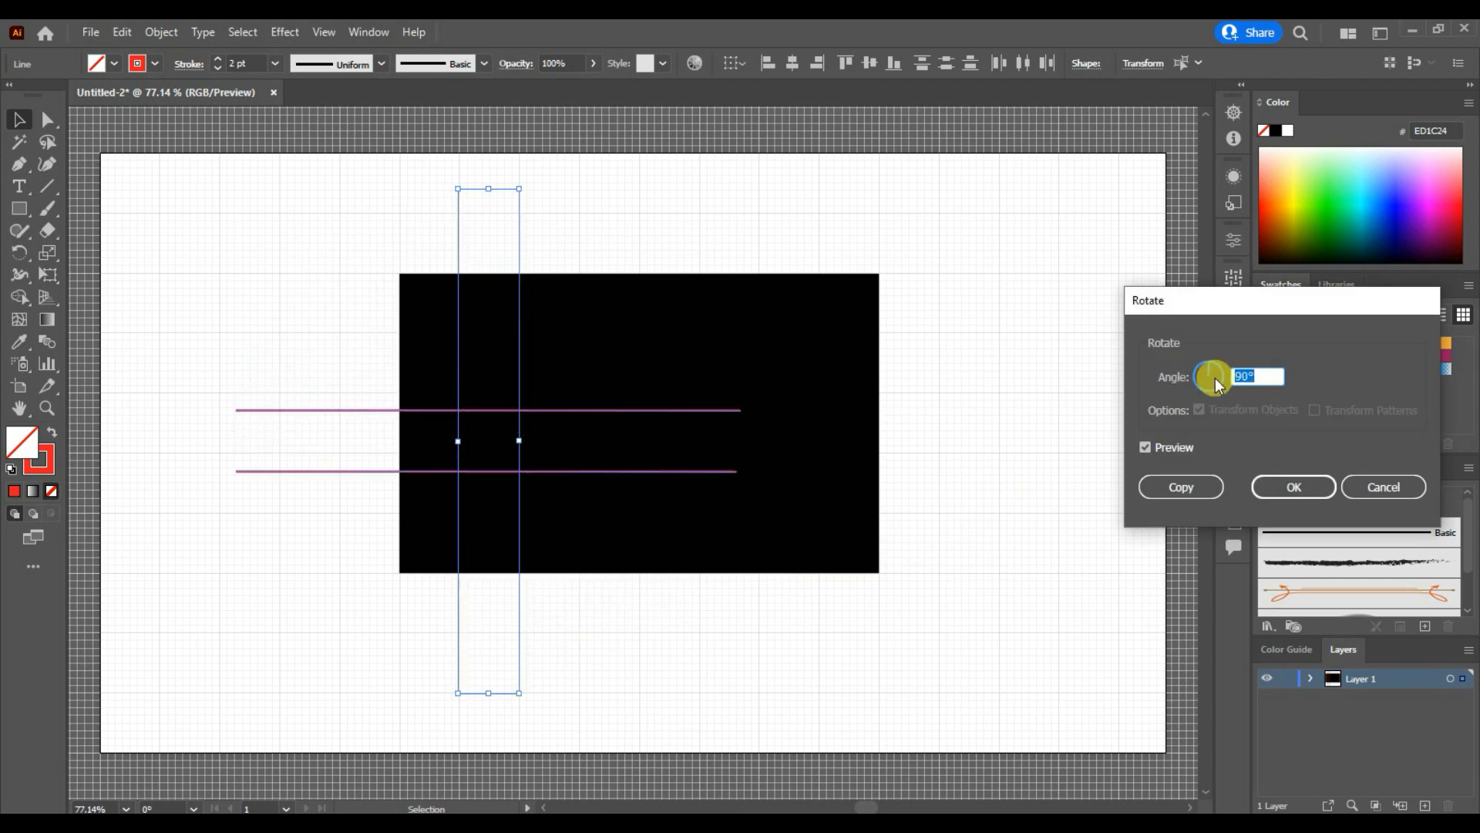
click(1187, 485)
Step: Stretch the two horizontal lines so that they extend well past the right edge of the black rectangle
drag(741, 440, 1005, 440)
key(ctrl+z)
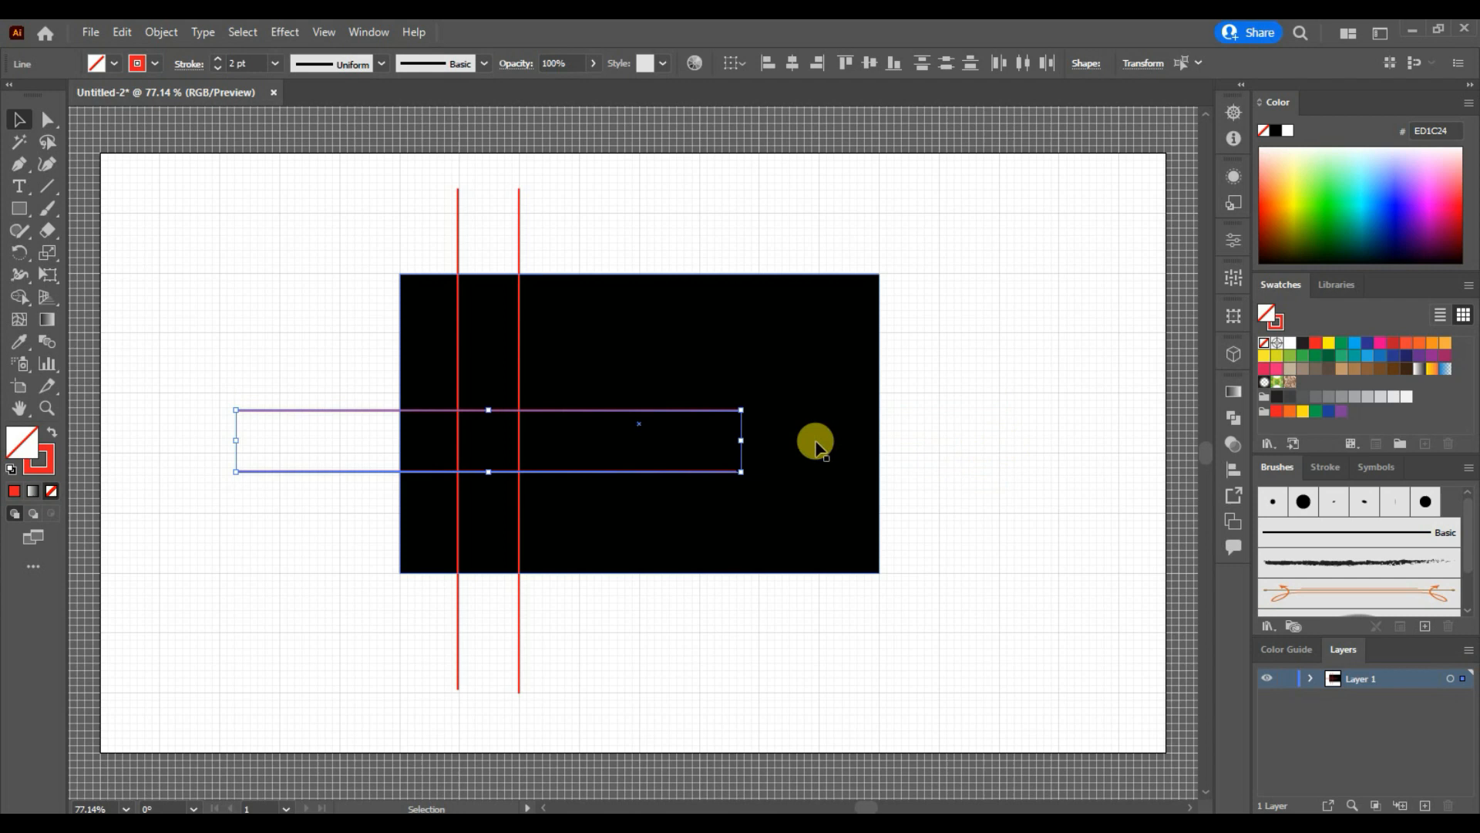
click(745, 447)
click(266, 410)
shift+click(267, 470)
drag(736, 435, 1110, 467)
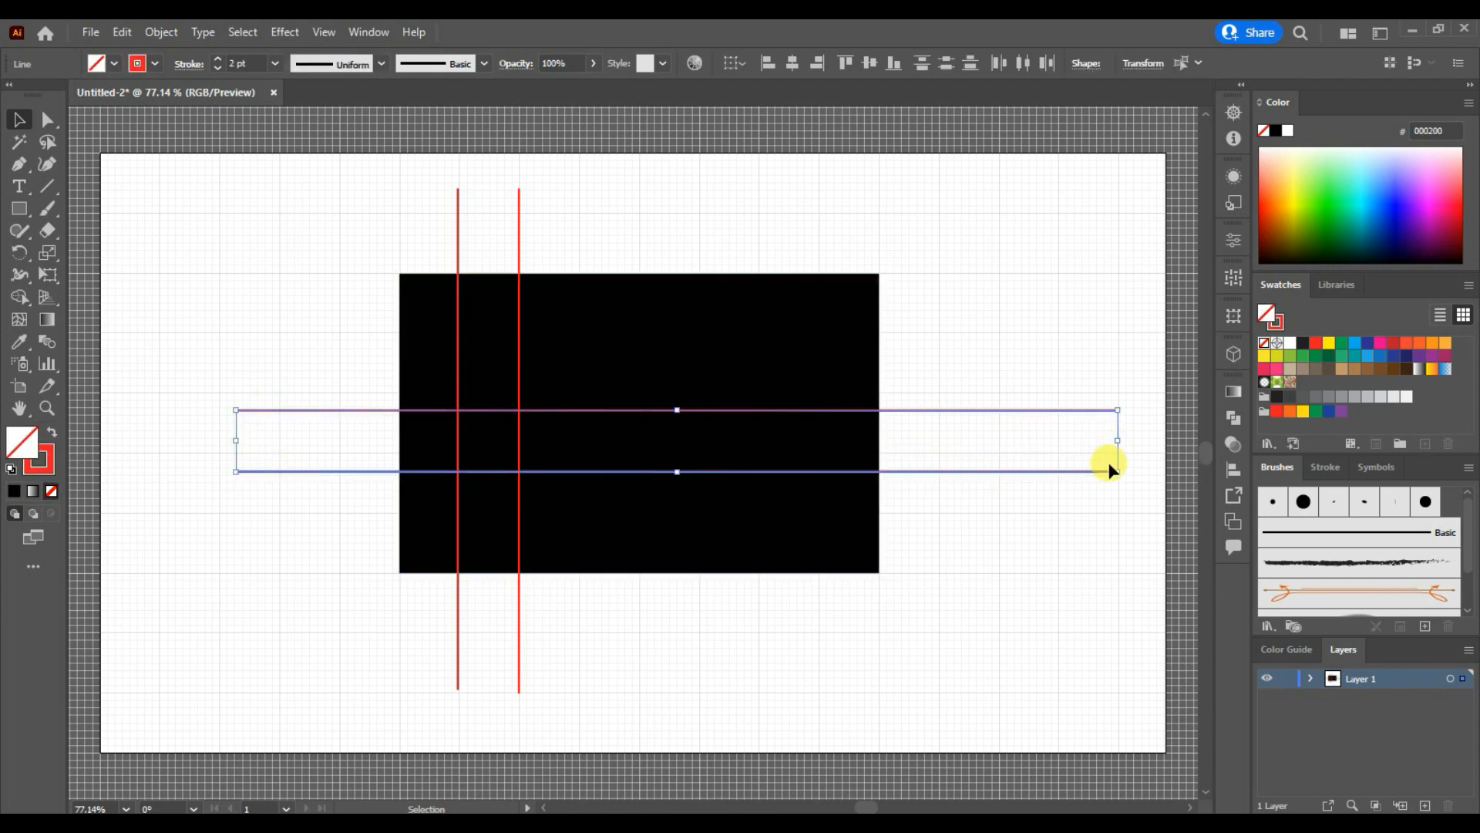
Step: Duplicate the second vertical line one grid square to the right and align the copy precisely with the grid spacing
click(848, 631)
drag(520, 230, 578, 230)
alt+scroll(686, 509, up, 5)
scroll(680, 264, up, 5)
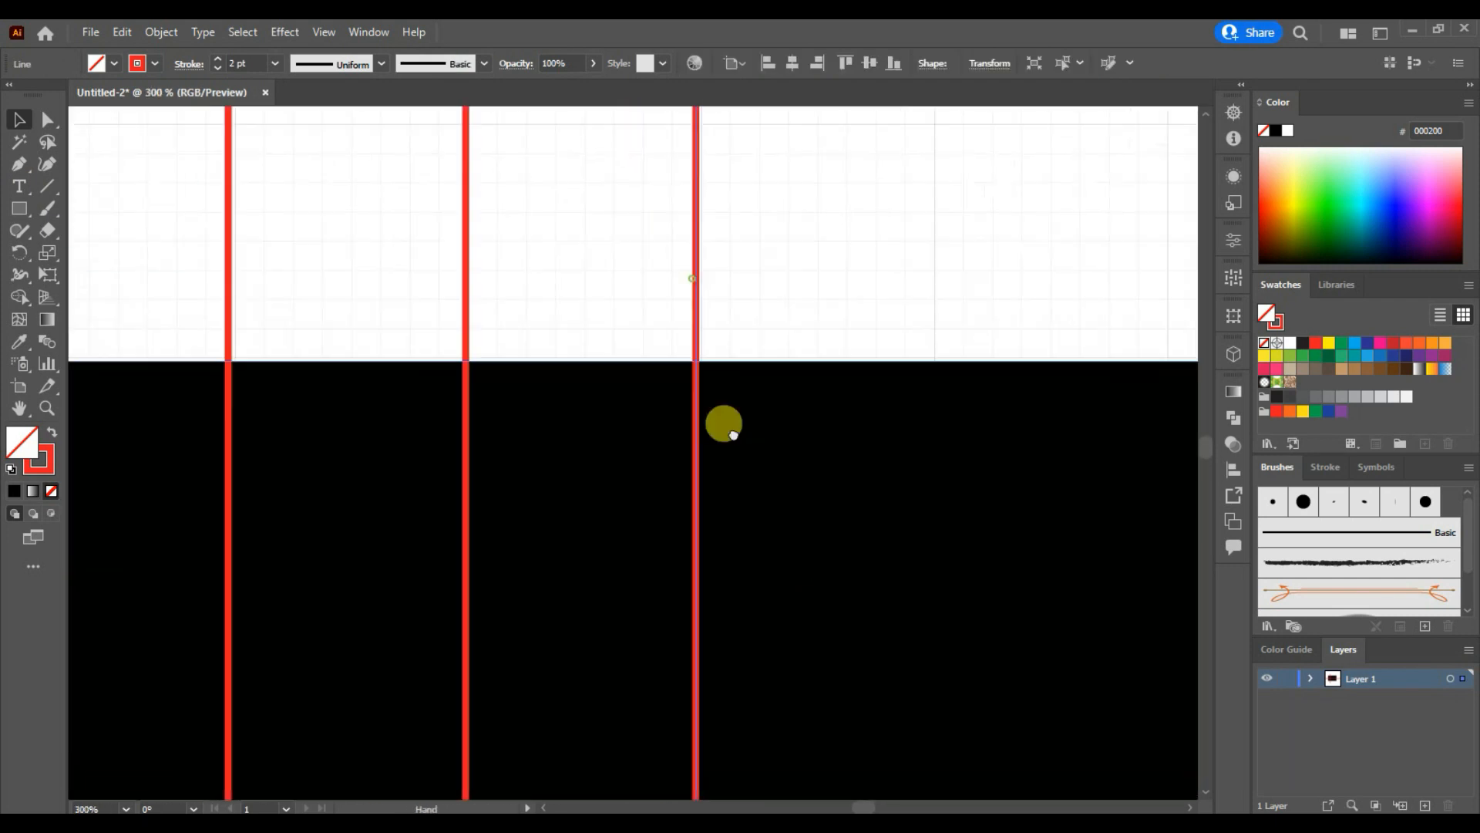
click(789, 401)
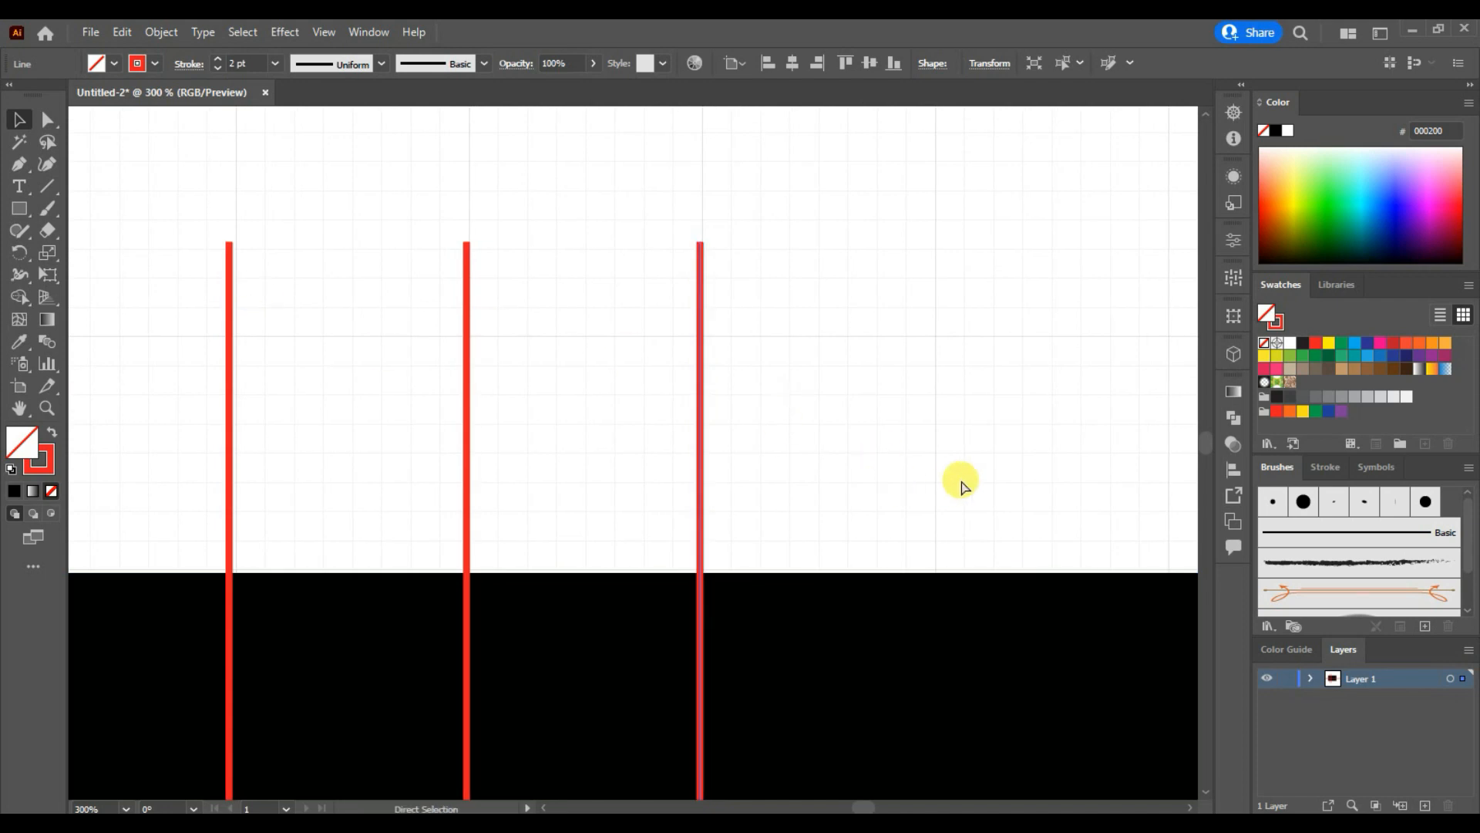
key(ctrl+minus)
key(ctrl+minus)
key(ctrl+minus)
drag(912, 403, 770, 419)
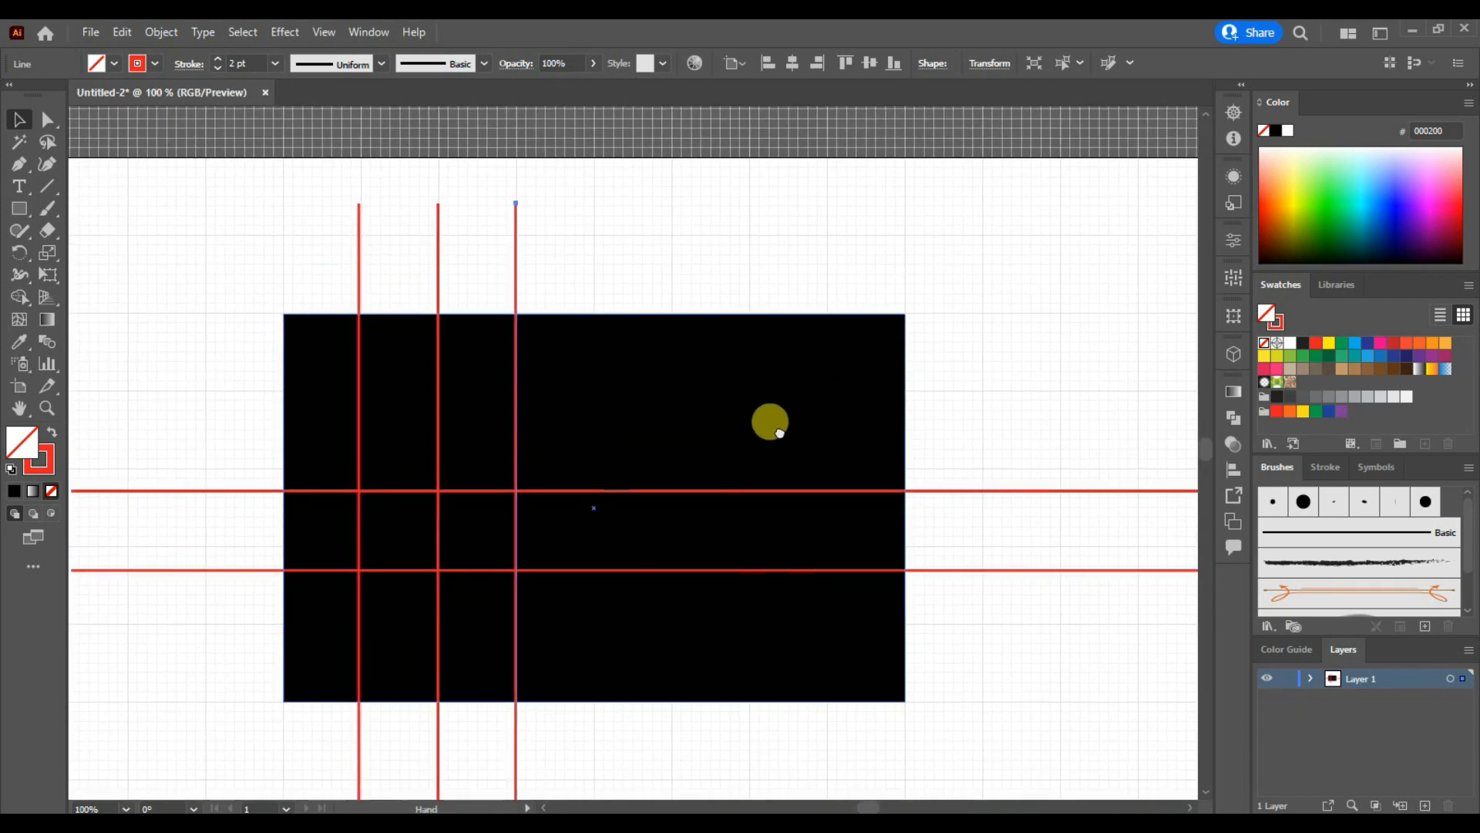
Step: Duplicate the first two vertical lines to the right as the fourth and fifth lines, keeping the grid spacing
click(846, 383)
drag(434, 181, 462, 247)
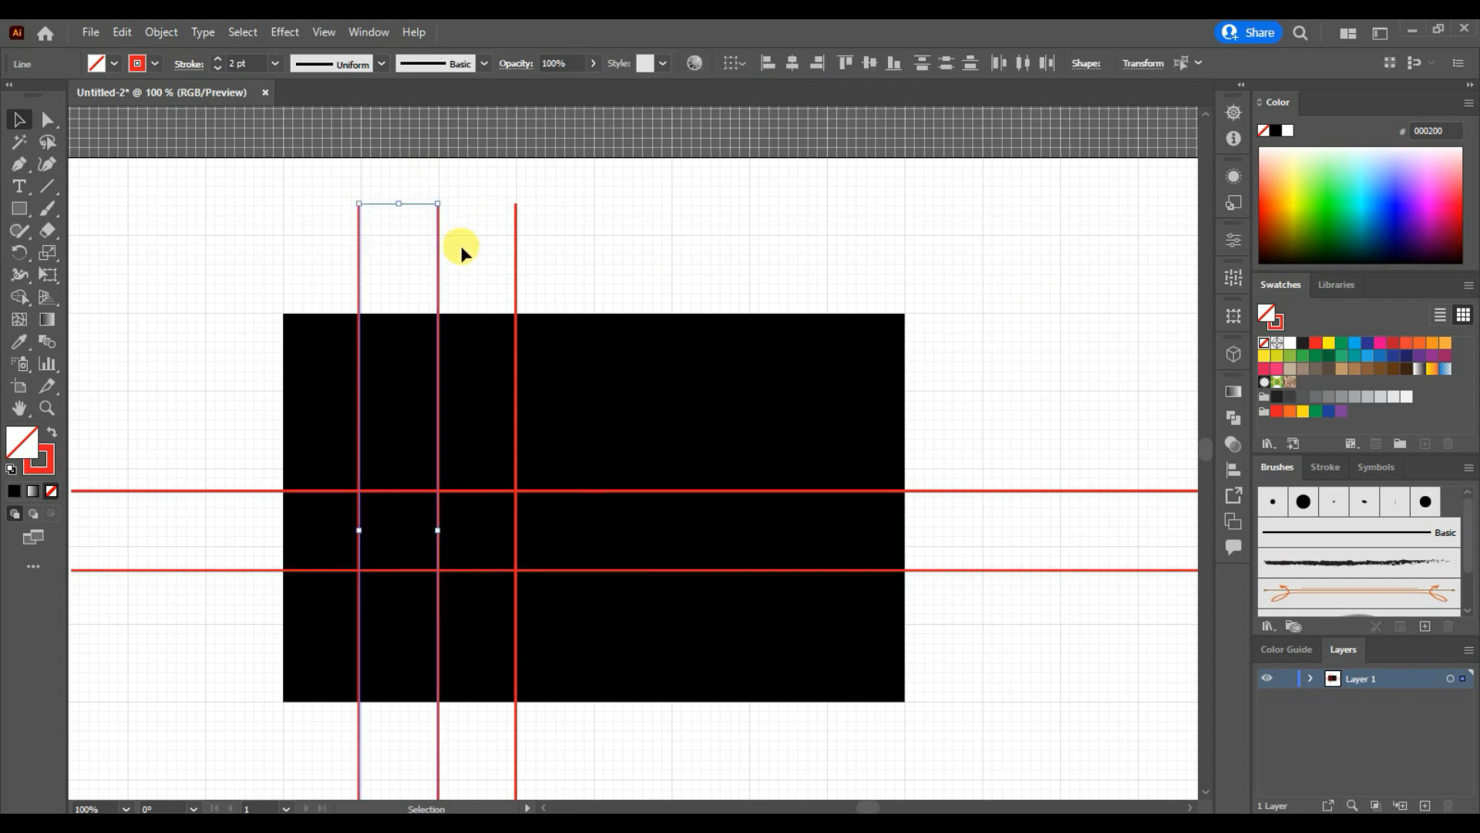
drag(436, 334, 671, 342)
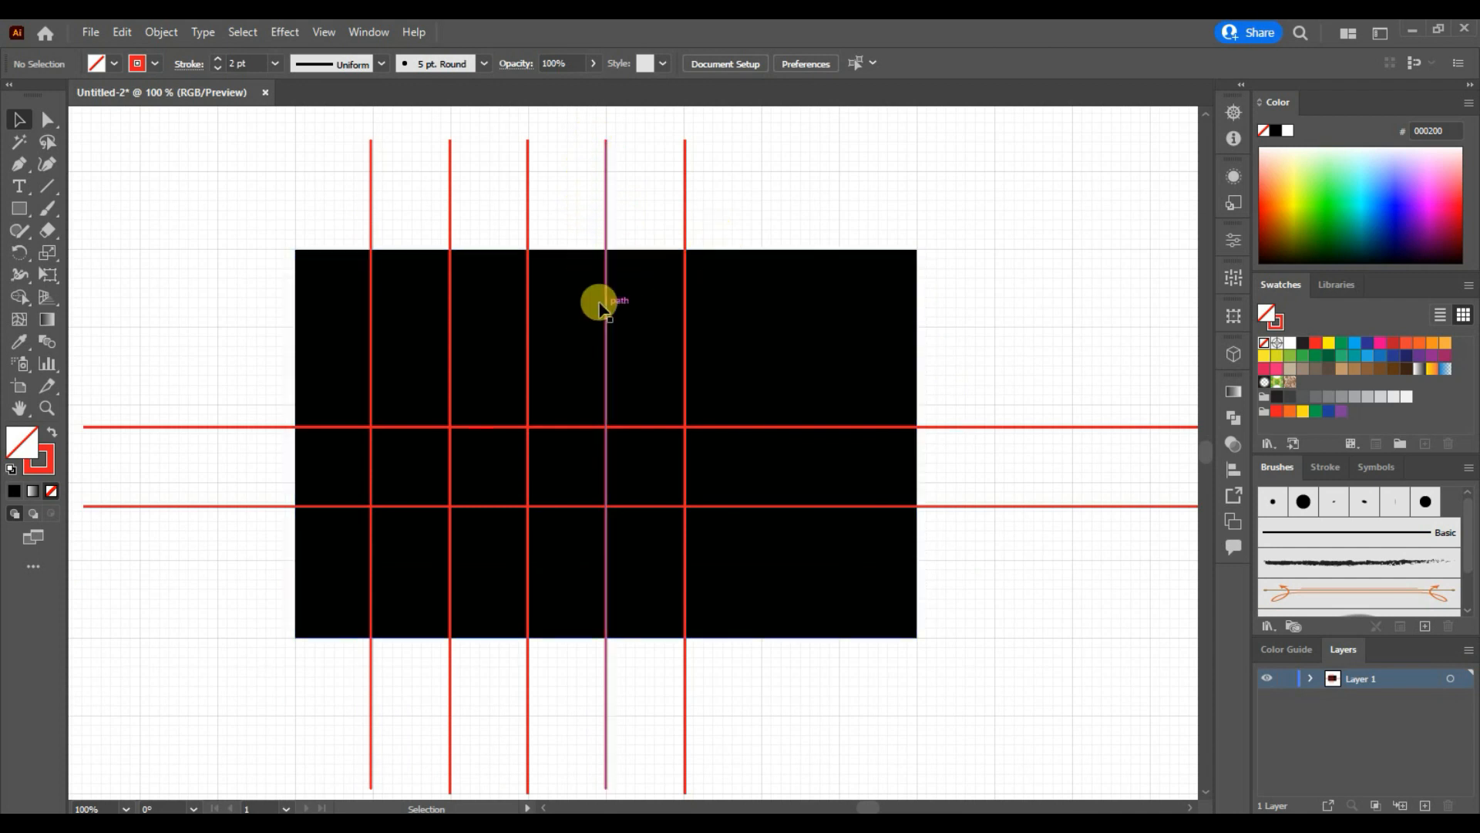
Step: Duplicate a pair of vertical lines to the right as the sixth and seventh lines and nudge them onto the grid spacing
drag(593, 191, 916, 555)
key(ctrl+plus)
key(ctrl+plus)
key(ctrl+plus)
drag(926, 116, 842, 487)
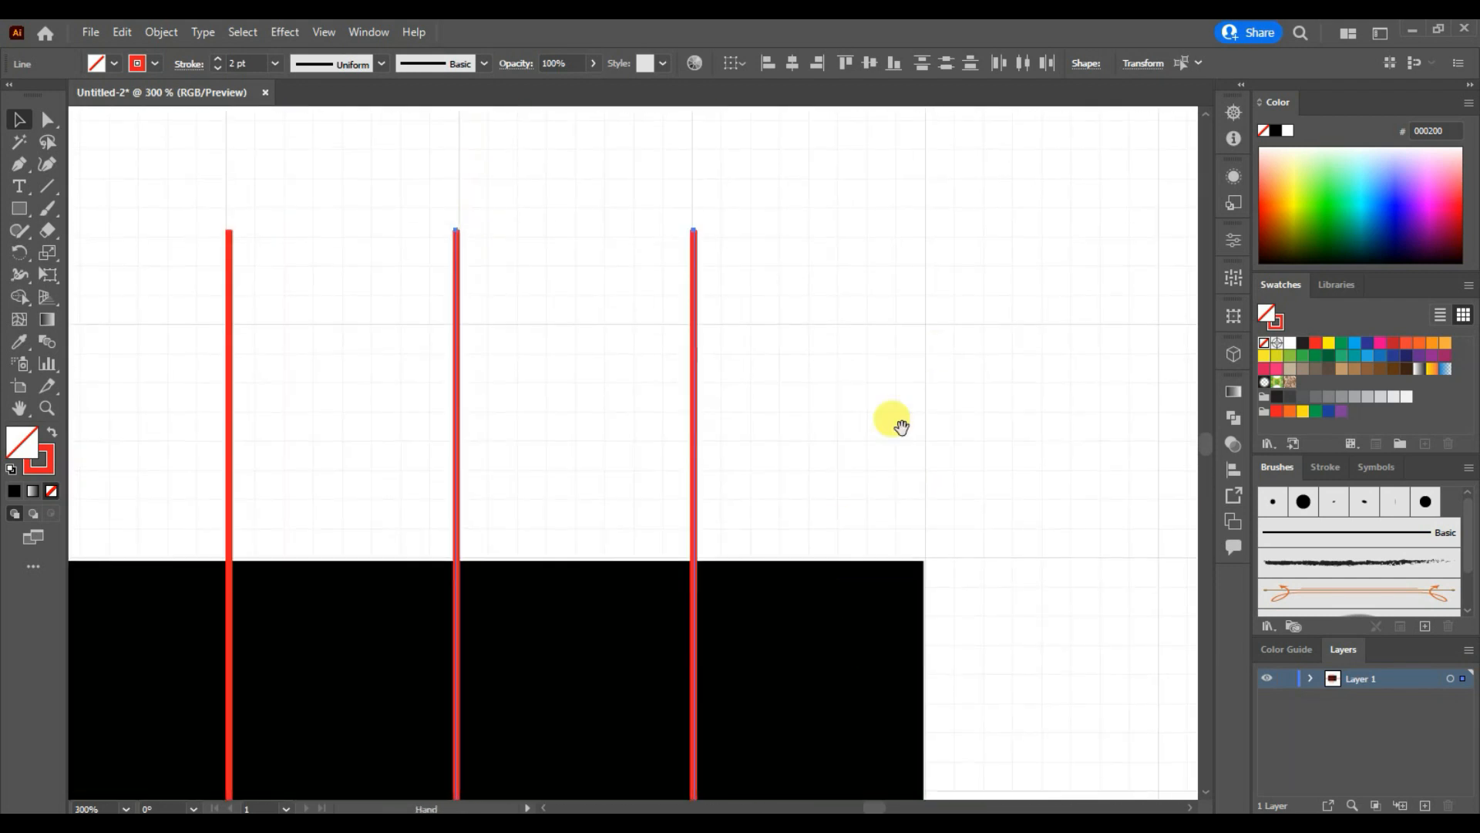
key(Right)
key(ctrl+minus)
key(ctrl+minus)
key(ctrl+minus)
drag(536, 509, 651, 534)
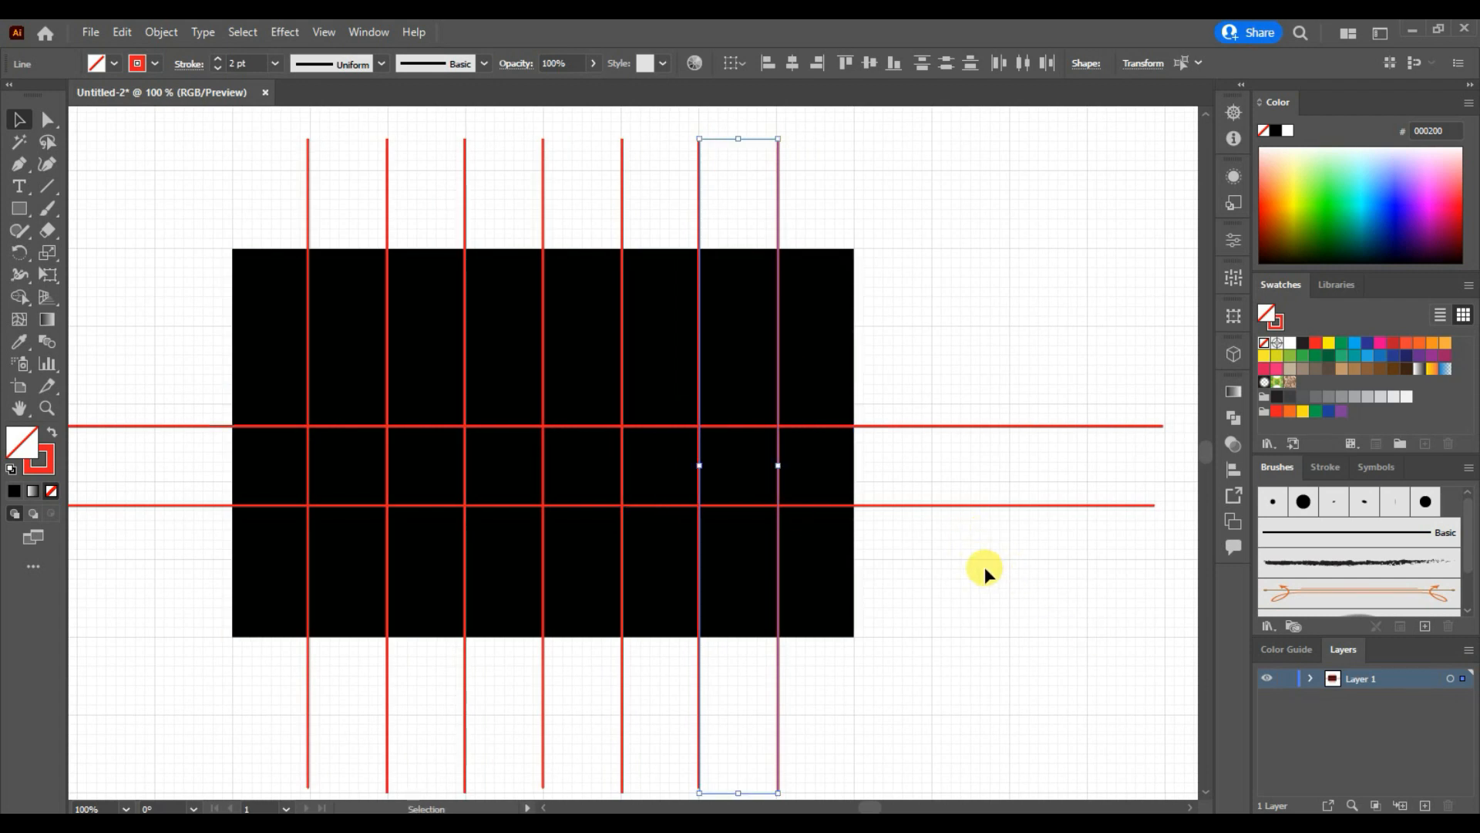
Step: Duplicate the pair of horizontal lines upward and again downward, aligning the lowest copy with the rectangle's lower edge
drag(985, 370, 1047, 549)
drag(913, 505, 925, 413)
drag(1093, 608, 1037, 416)
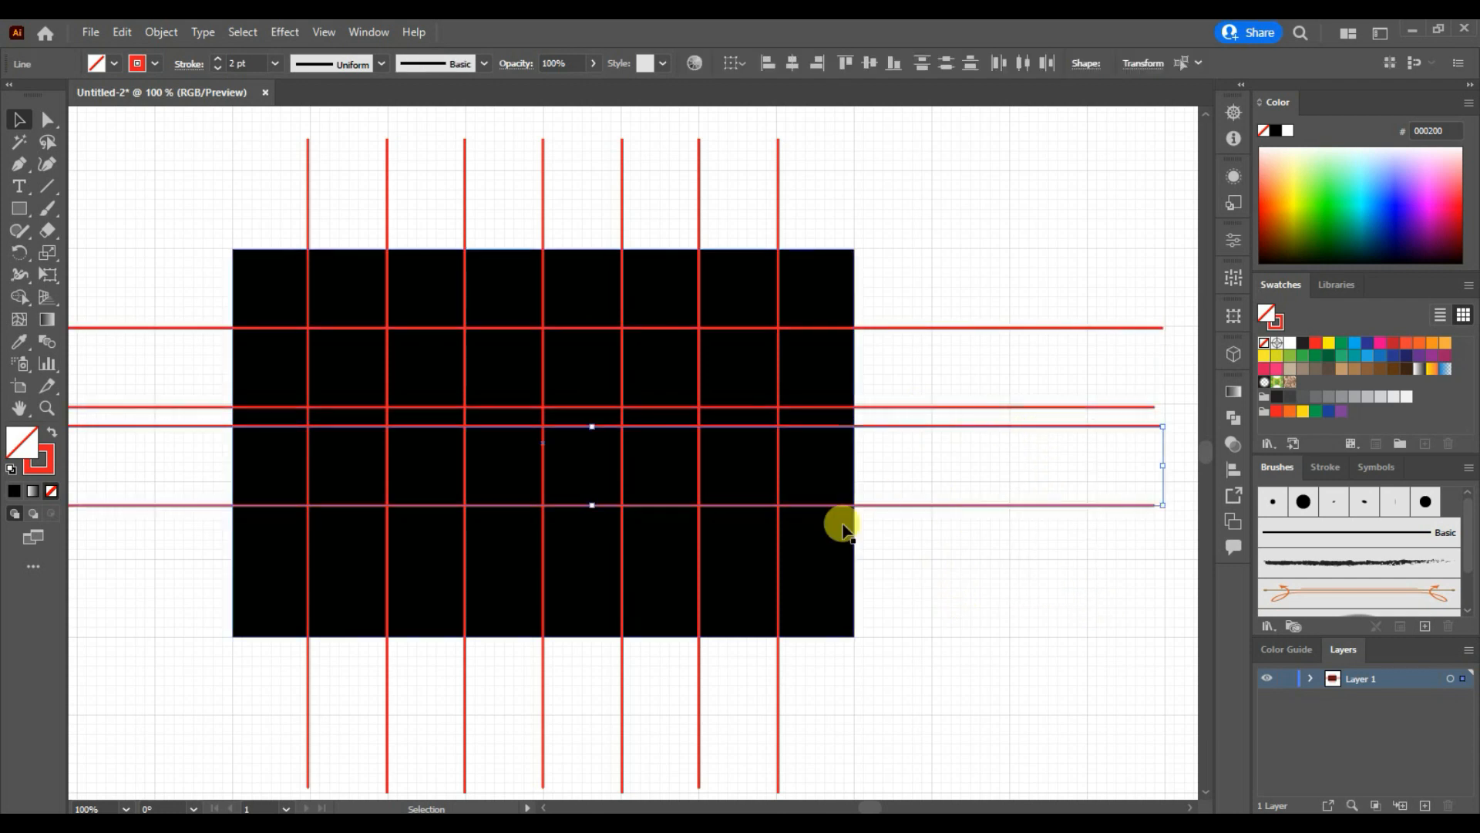
drag(827, 506, 834, 643)
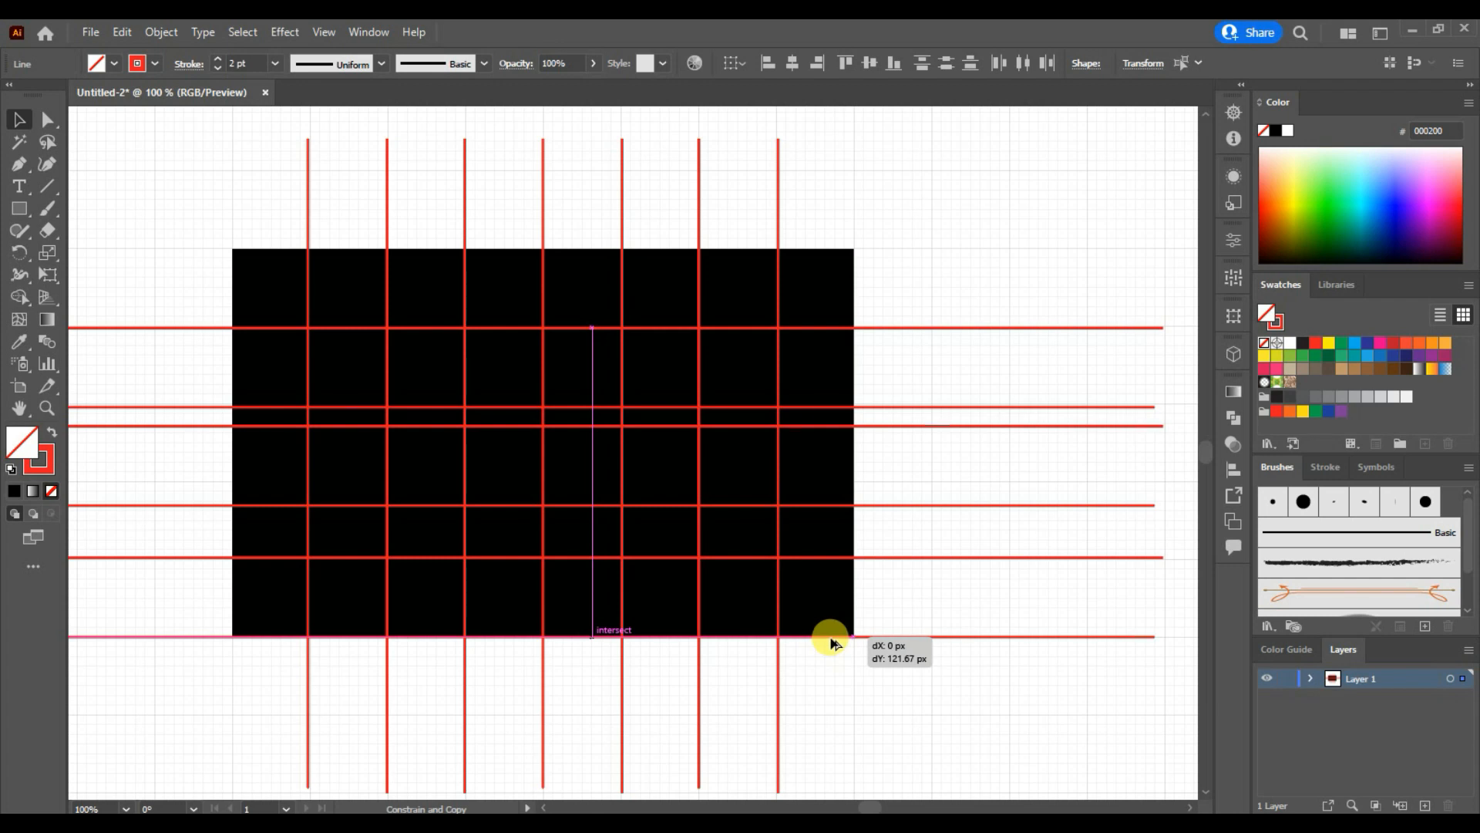
drag(834, 643, 835, 642)
click(892, 710)
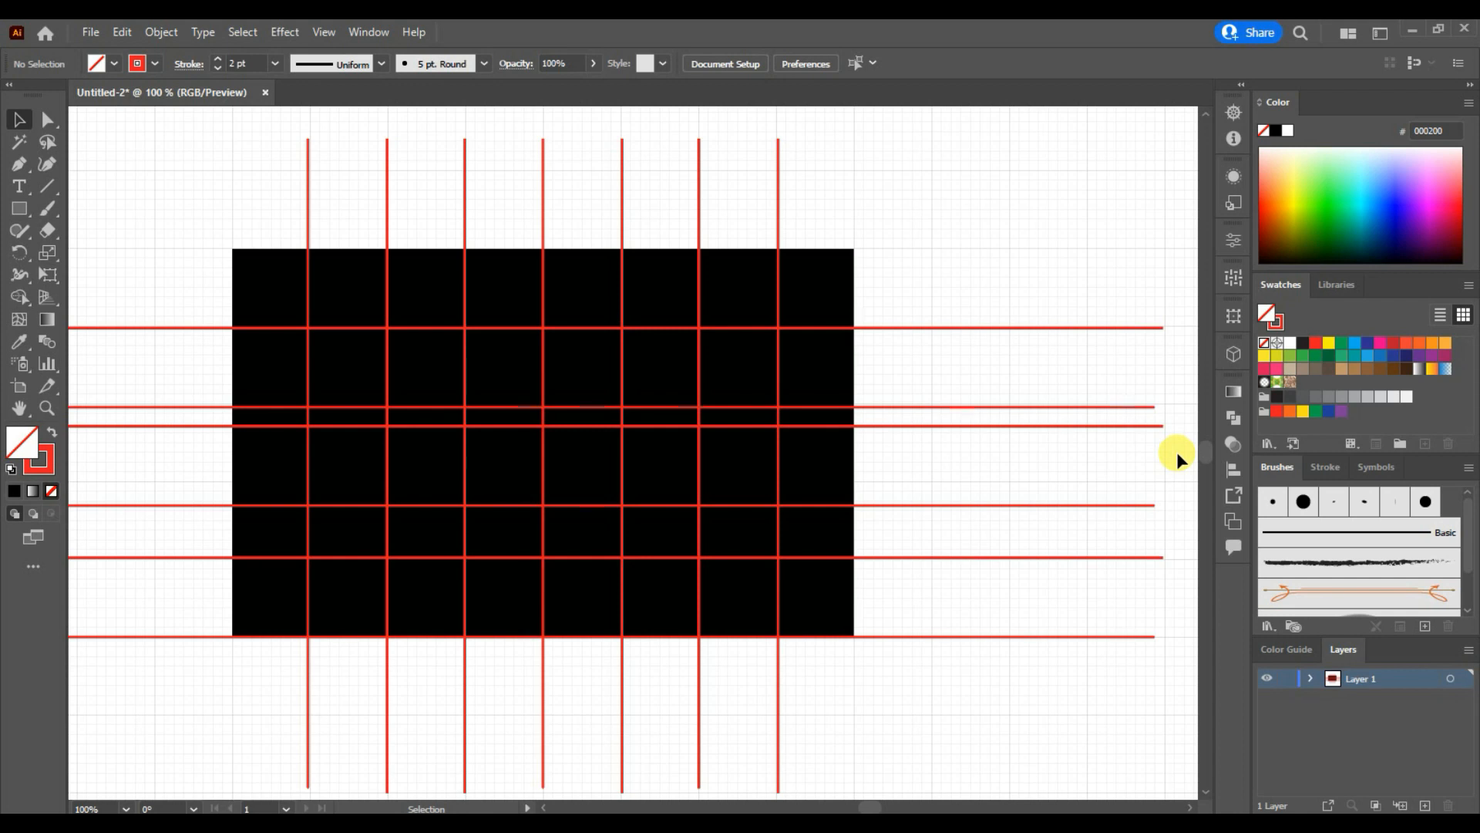
Step: Merge the left-hand grid cells into two stems and a crossbar with Shape Builder, and fill the resulting H orange-red (EF4136)
key(ctrl+minus)
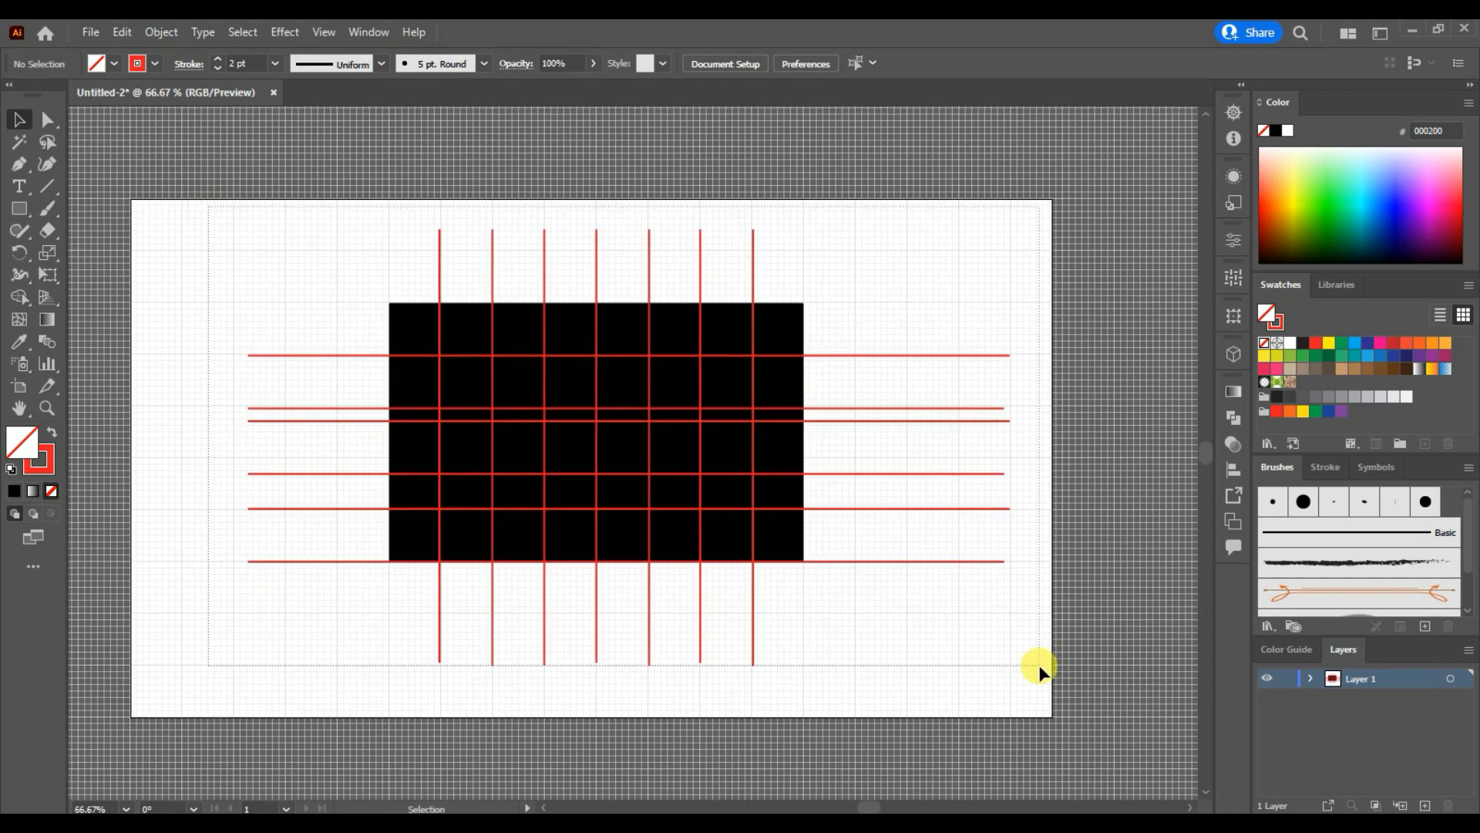
key(ctrl+a)
click(19, 295)
drag(410, 317, 406, 551)
drag(518, 316, 529, 532)
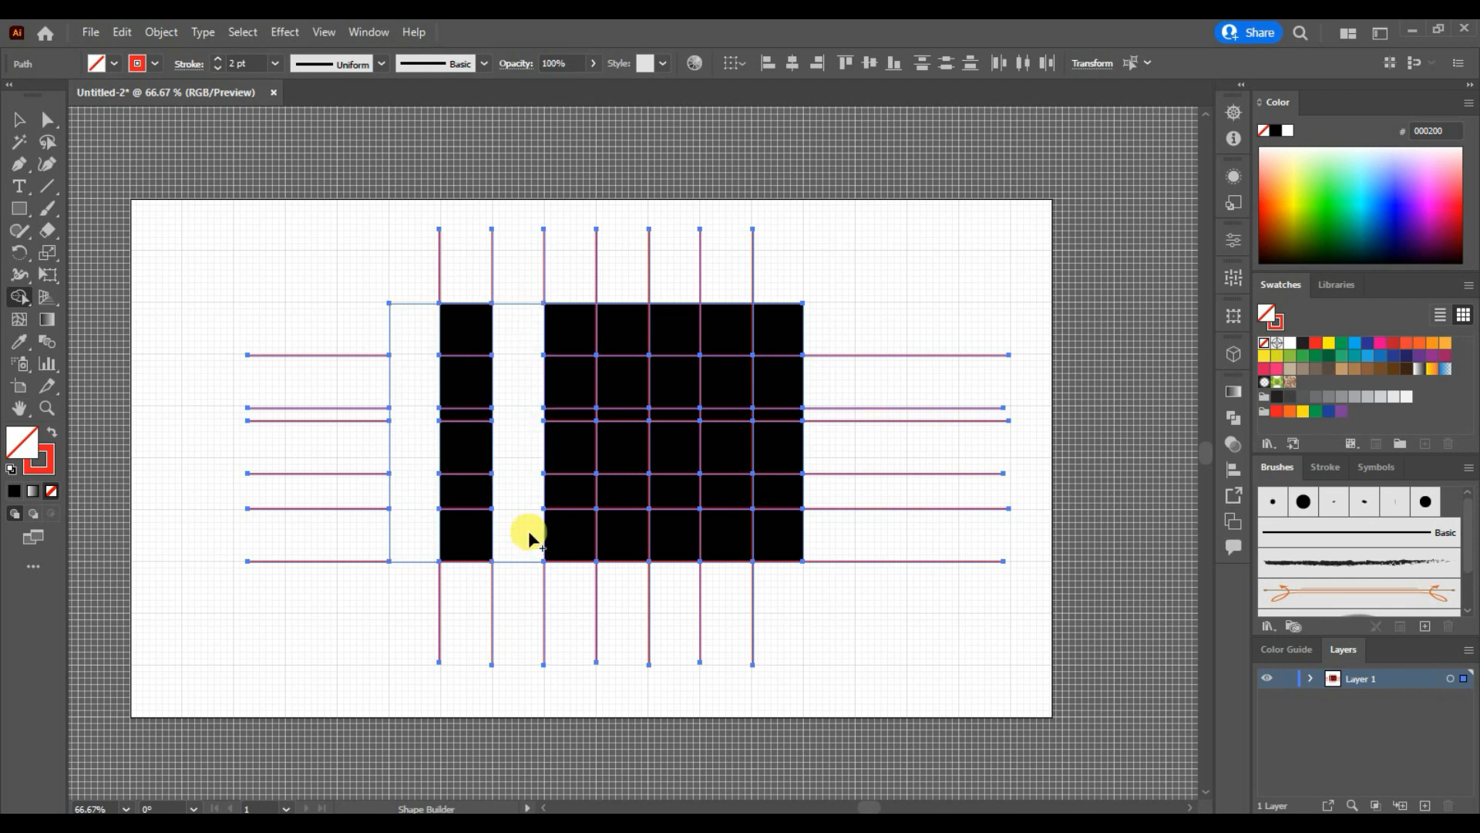
drag(410, 439, 501, 444)
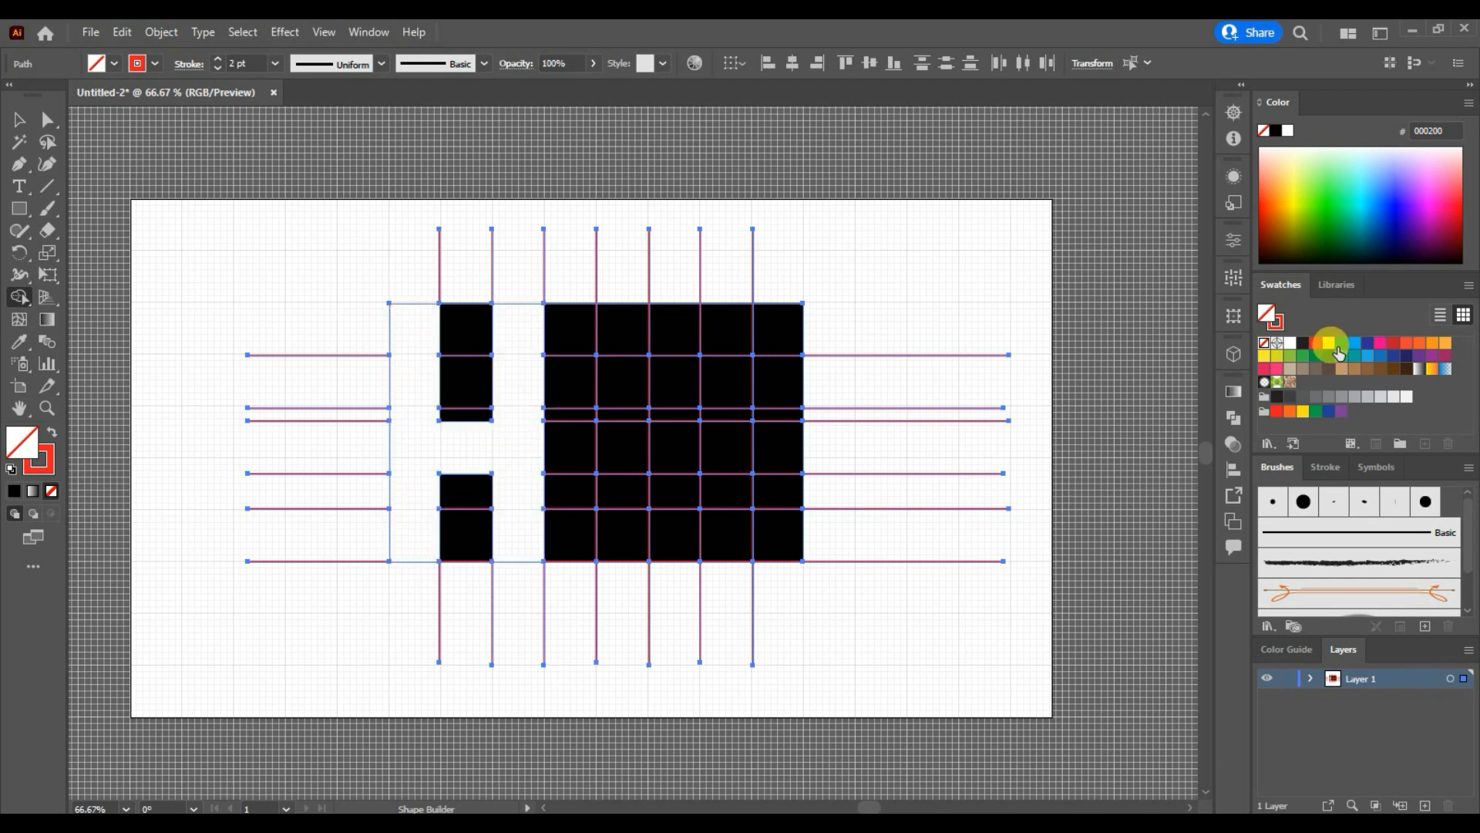
click(1406, 342)
click(412, 364)
Step: Remove the column right of the H, the centre of the second block, and the black cells above and below the H's crossbar
drag(563, 275, 562, 570)
mouse_move(675, 378)
mouse_down()
mouse_move(728, 377)
mouse_move(725, 481)
mouse_move(682, 495)
mouse_move(675, 394)
mouse_up()
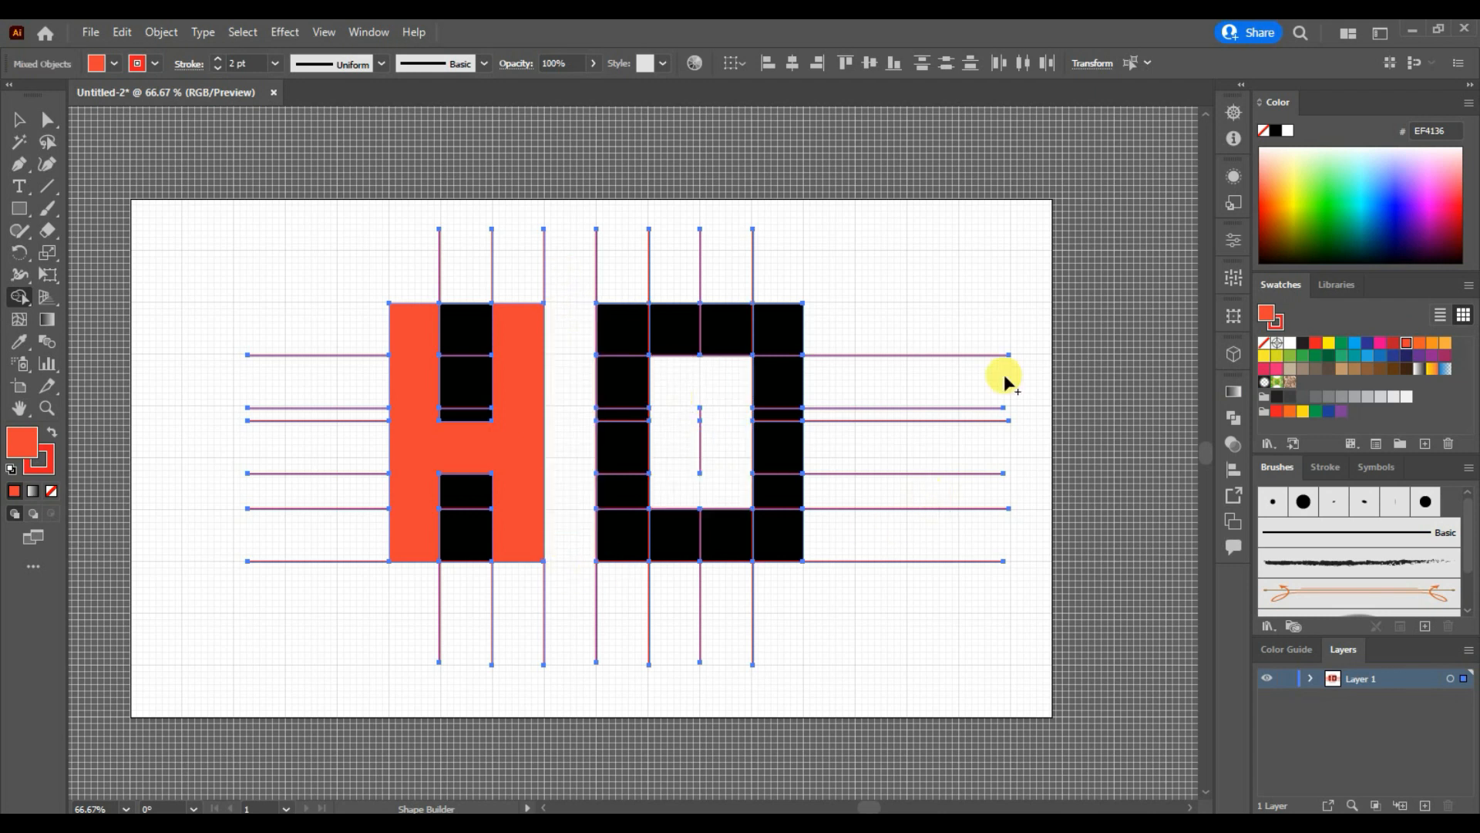
drag(465, 283, 464, 415)
drag(464, 501, 465, 538)
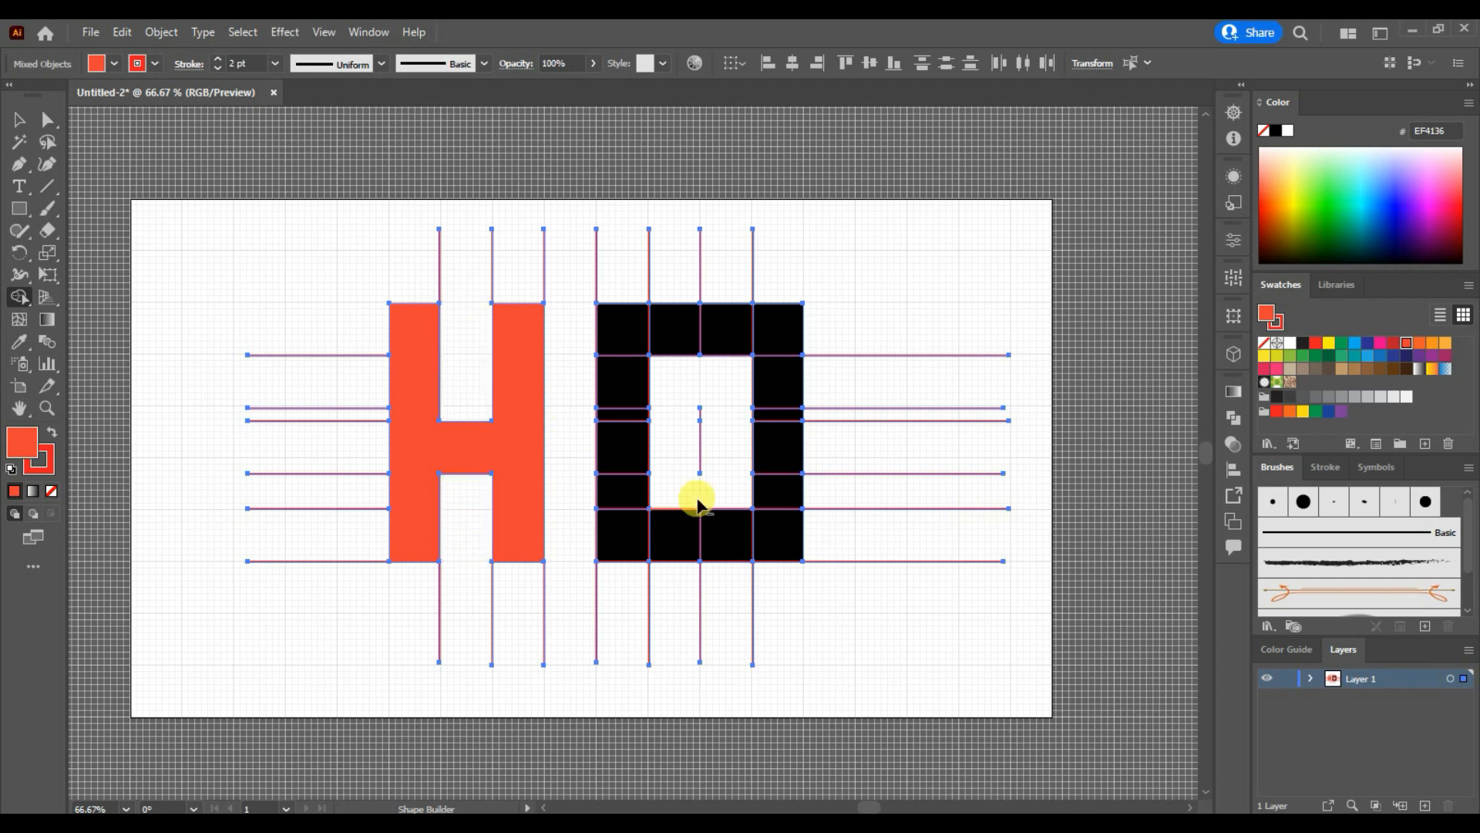
Step: Merge the remaining black cells around the second block's opening into one rectangular frame with Shape Builder
click(706, 464)
key(ctrl+z)
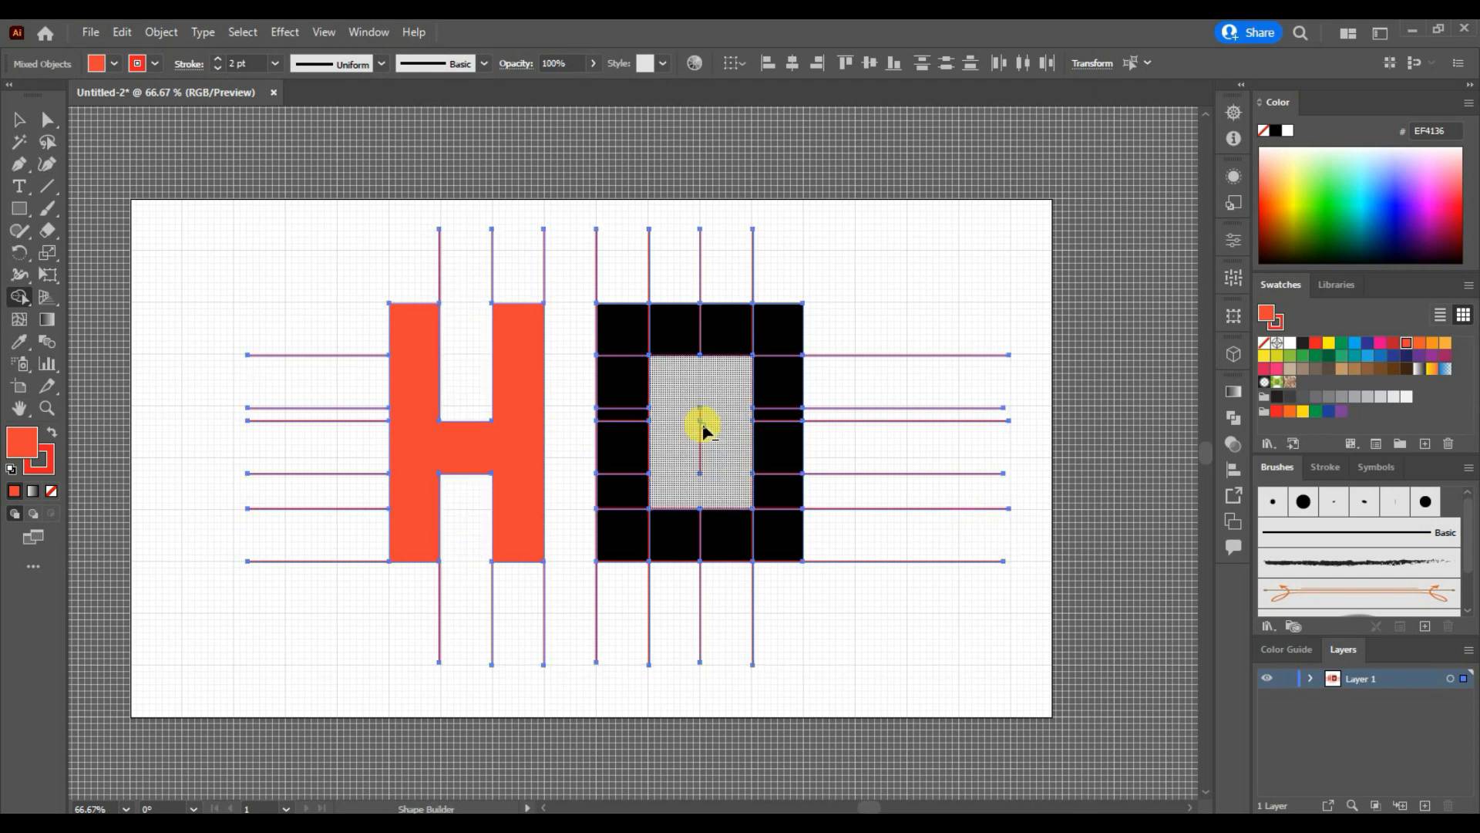
mouse_move(621, 328)
mouse_down()
mouse_move(758, 333)
mouse_move(775, 397)
mouse_move(771, 521)
mouse_move(640, 534)
mouse_move(621, 378)
mouse_up()
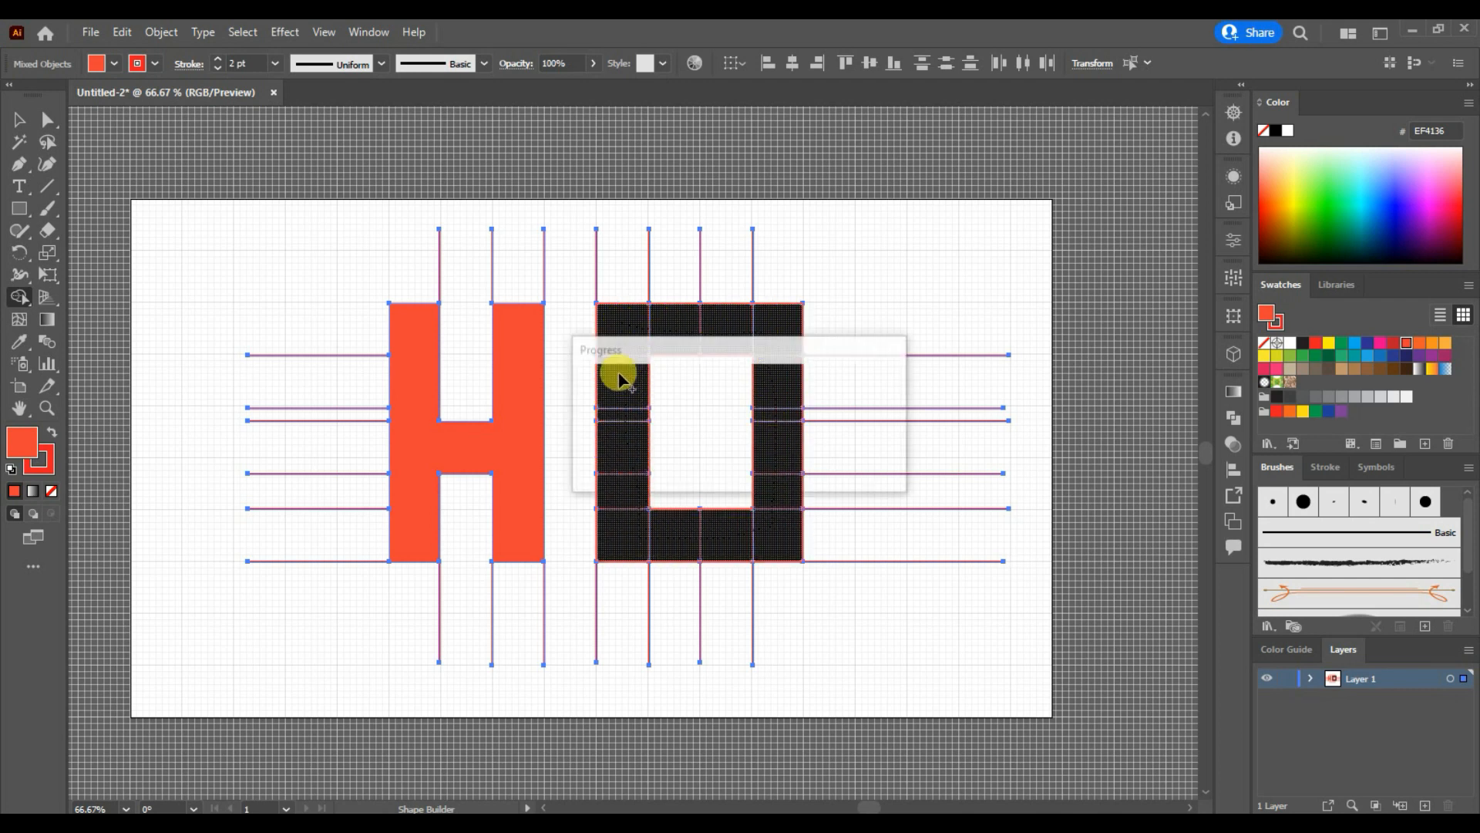
Step: Copy the two letter shapes, delete all artwork including the red lines, and paste the letters back near the artboard's centre
click(19, 119)
click(231, 270)
click(416, 419)
shift+click(614, 428)
key(ctrl+c)
drag(199, 225, 1022, 704)
key(Delete)
key(ctrl+v)
drag(653, 506, 615, 482)
click(1087, 544)
Step: Round the two right corners of the second letter's inner opening to a radius of about 103.88 px
click(47, 120)
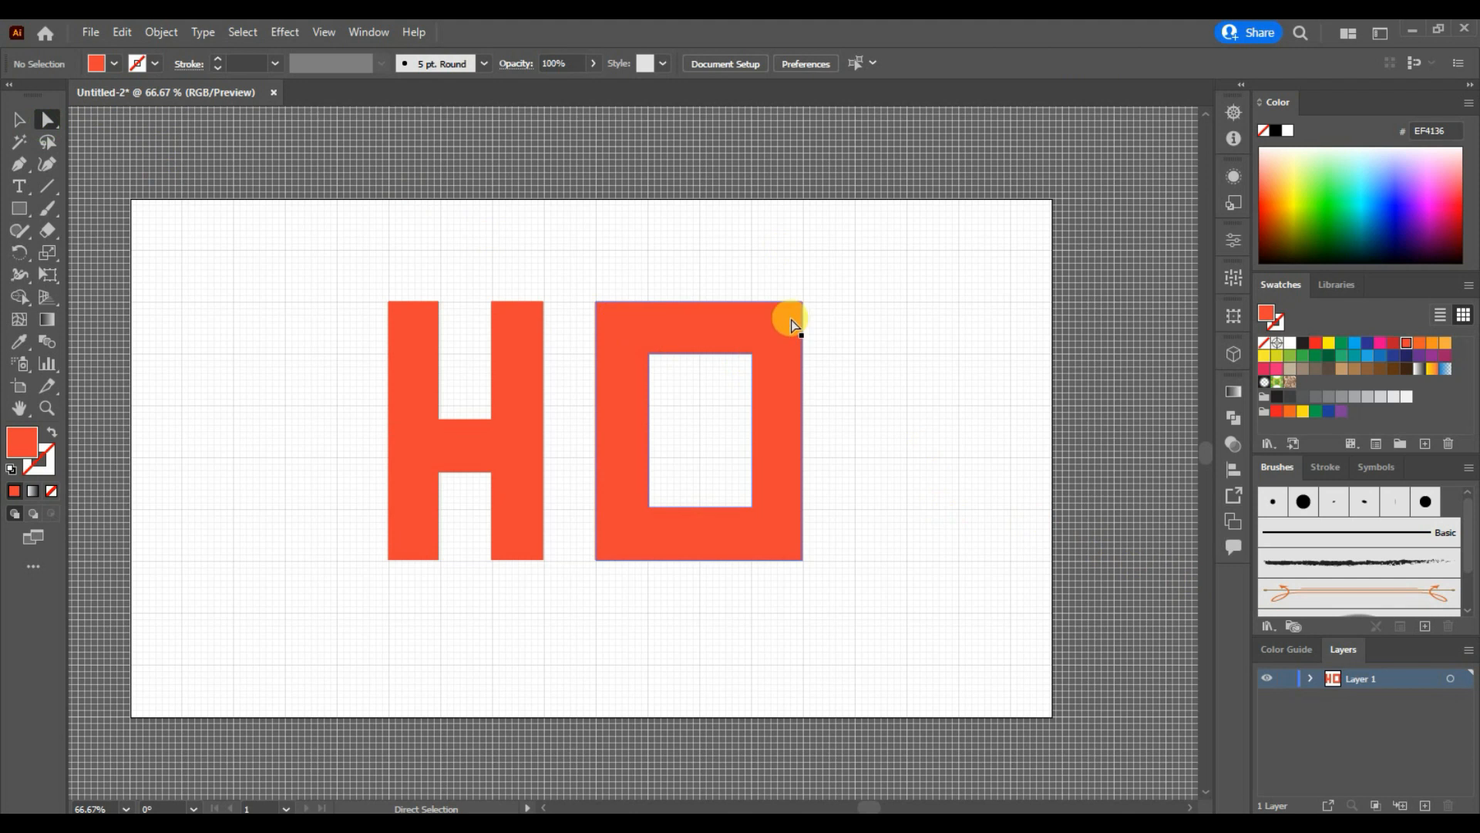
click(753, 472)
drag(740, 358, 623, 378)
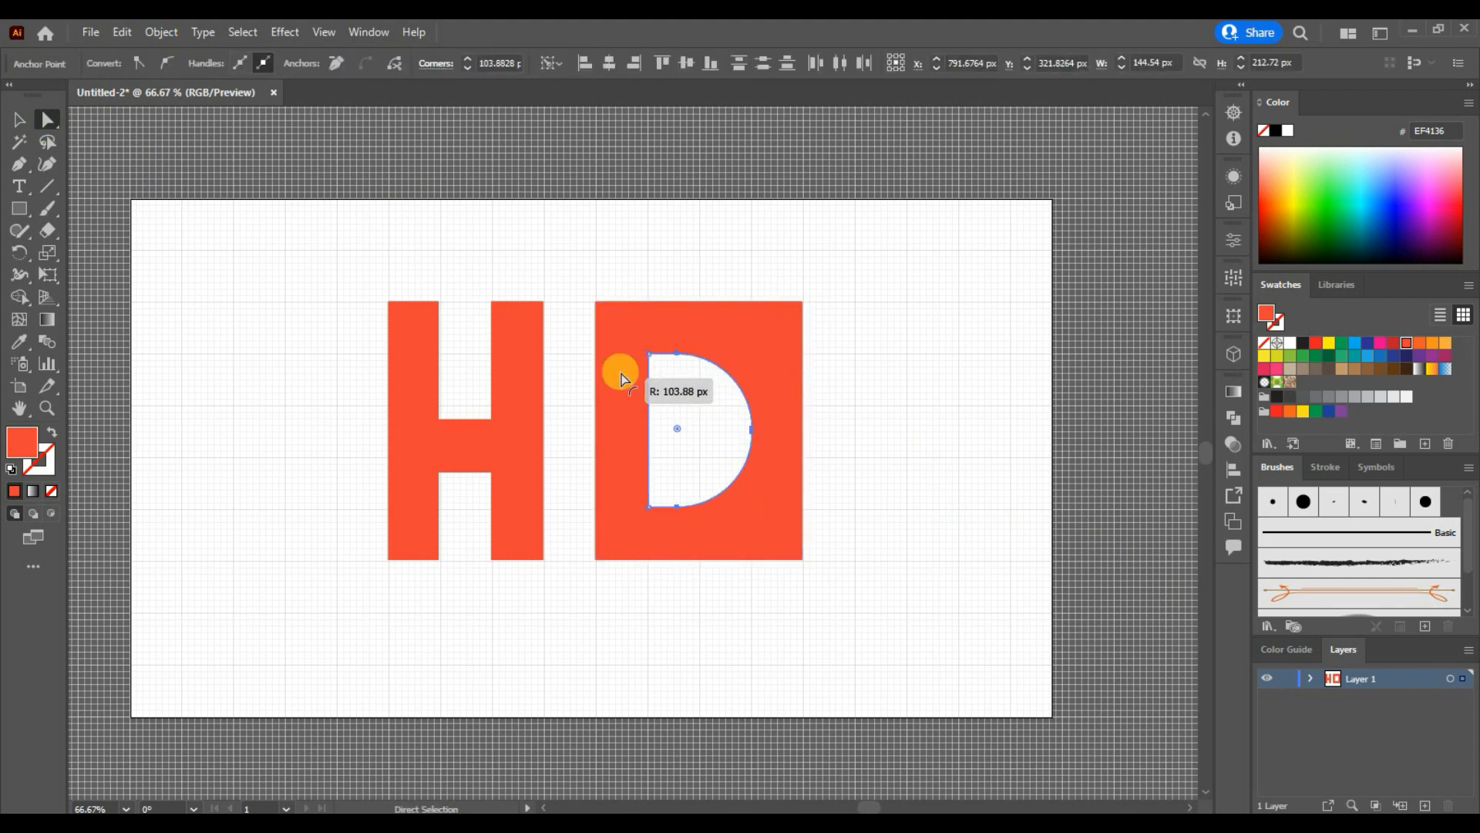
Step: Fully round the two outer right corners of the second letter to form a D
click(803, 302)
shift+click(803, 559)
drag(789, 316, 433, 393)
click(303, 292)
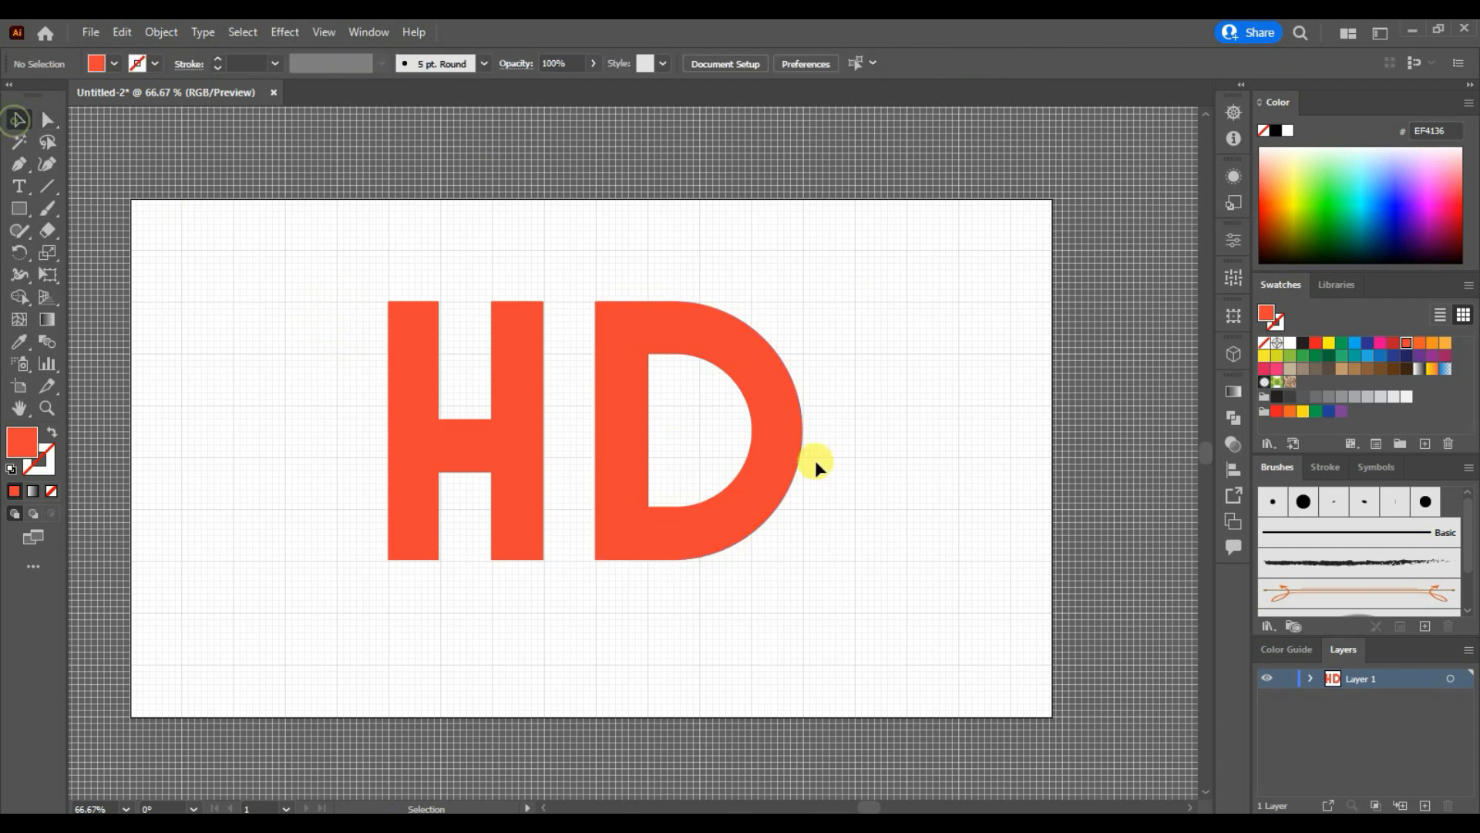
Step: Nudge the letter D horizontally to set its spacing from the H, leaving it slightly closer than its starting position
click(788, 456)
key(Left)
key(Left)
key(Left)
key(Left)
key(Left)
key(Left)
key(Left)
key(Left)
key(Left)
key(Left)
key(Left)
key(Left)
key(Left)
key(Left)
key(Left)
key(Left)
key(Left)
key(Left)
key(Left)
key(Left)
key(Left)
key(Left)
key(Left)
key(Left)
key(Left)
key(Left)
key(Left)
key(Left)
key(Left)
key(Left)
key(Left)
key(Left)
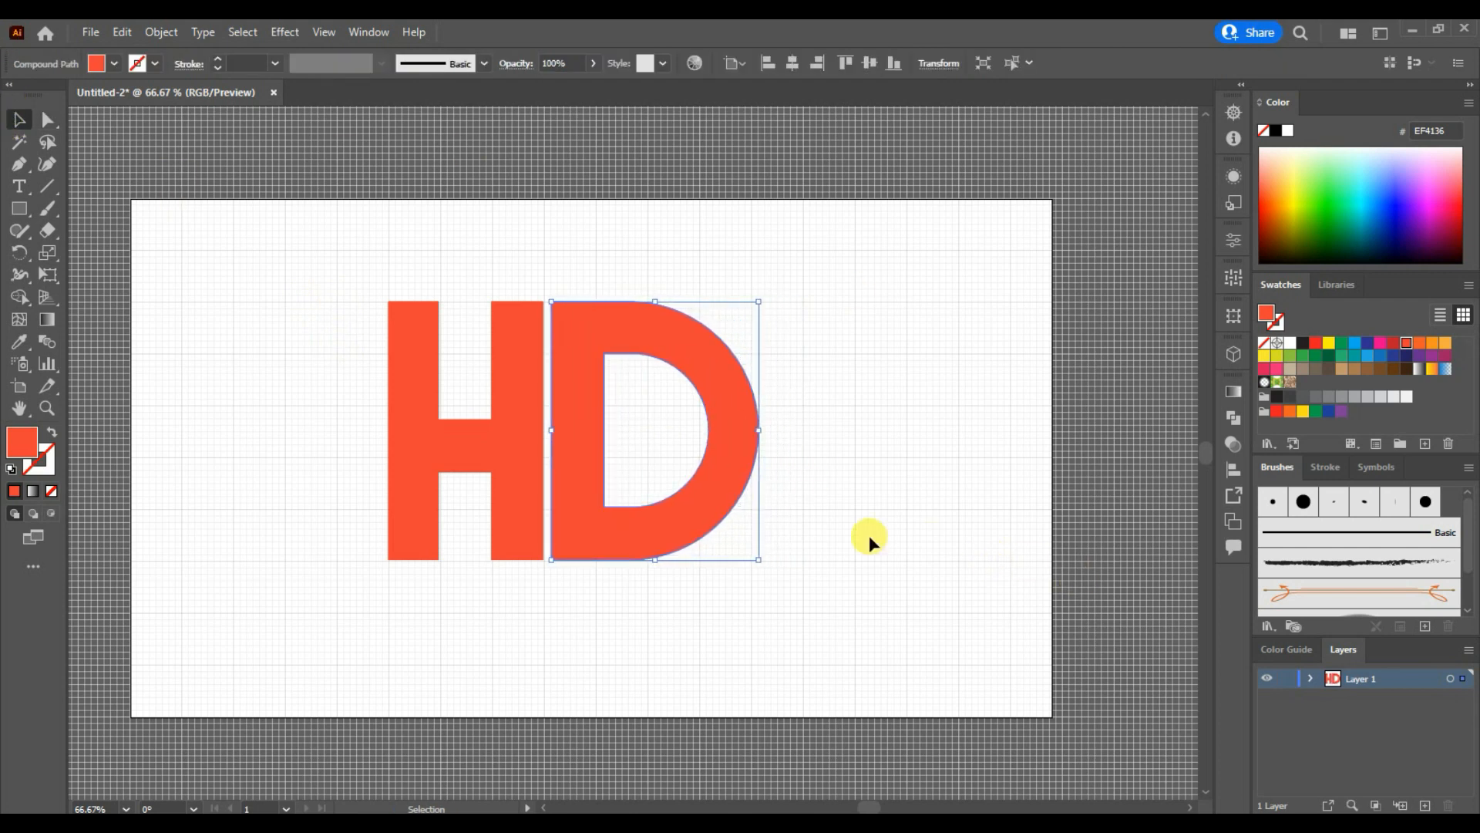
key(Right)
key(Right)
key(Right)
key(Right)
key(Right)
key(Right)
key(Right)
key(Right)
key(Right)
key(Right)
key(Right)
key(Right)
key(Right)
key(Right)
key(Right)
key(Right)
key(Right)
key(Right)
key(Right)
key(Right)
key(Right)
key(Right)
key(Right)
key(Right)
key(Right)
key(Right)
key(Right)
key(Right)
key(Right)
key(Right)
key(Right)
key(Right)
key(Right)
key(Right)
key(Right)
key(Right)
key(Right)
key(Right)
key(Right)
key(Right)
key(ctrl+shift+a)
Step: Draw a wide horizontal rectangle across the middle of both letters, extending beyond the H and the D on each side
click(21, 208)
drag(284, 404, 939, 476)
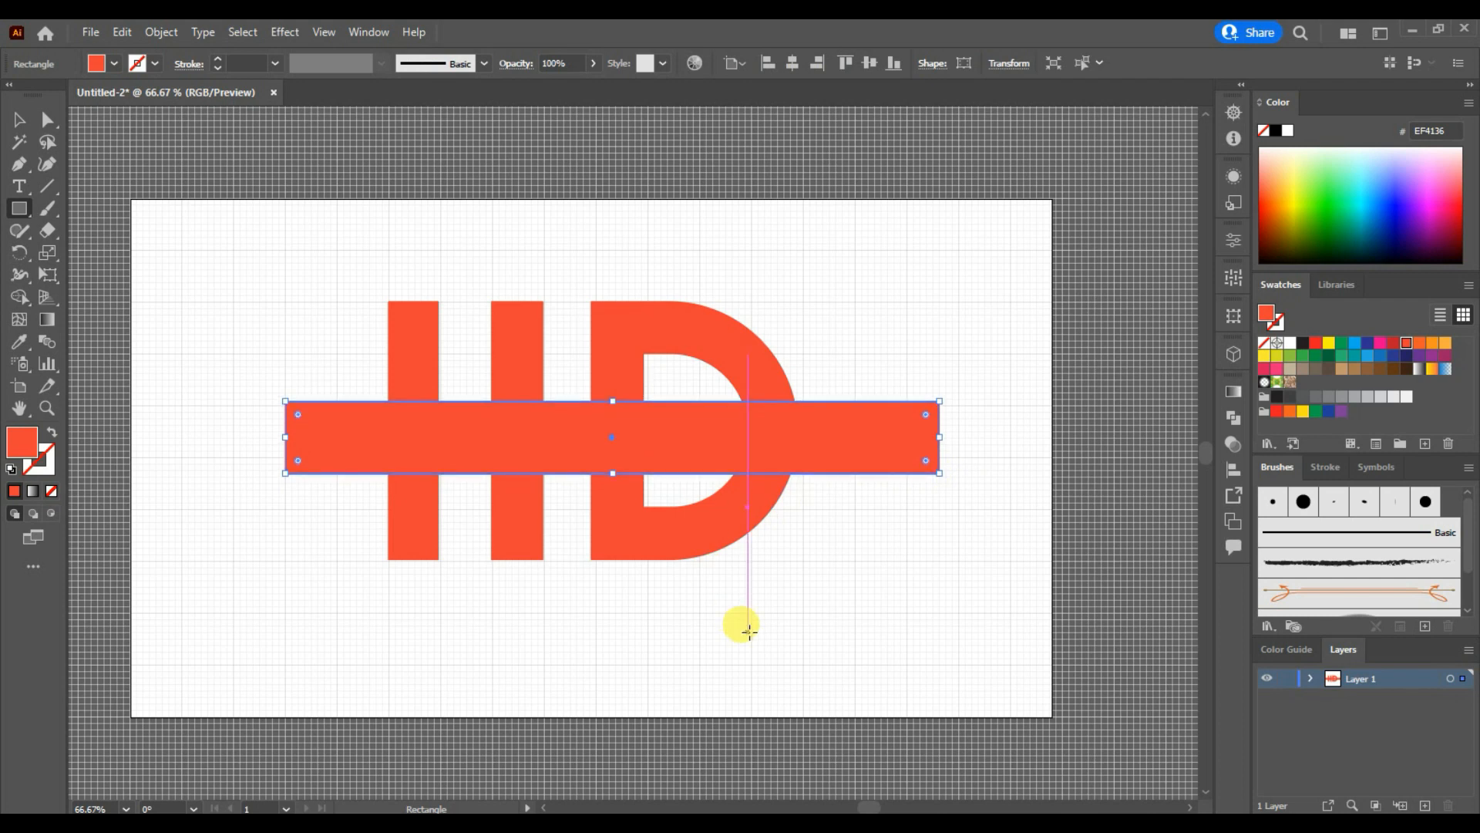
Step: Remove the horizontal bar and the letter areas beneath it with the Shape Builder, leaving a gap across the H and D
click(20, 119)
drag(205, 277, 936, 581)
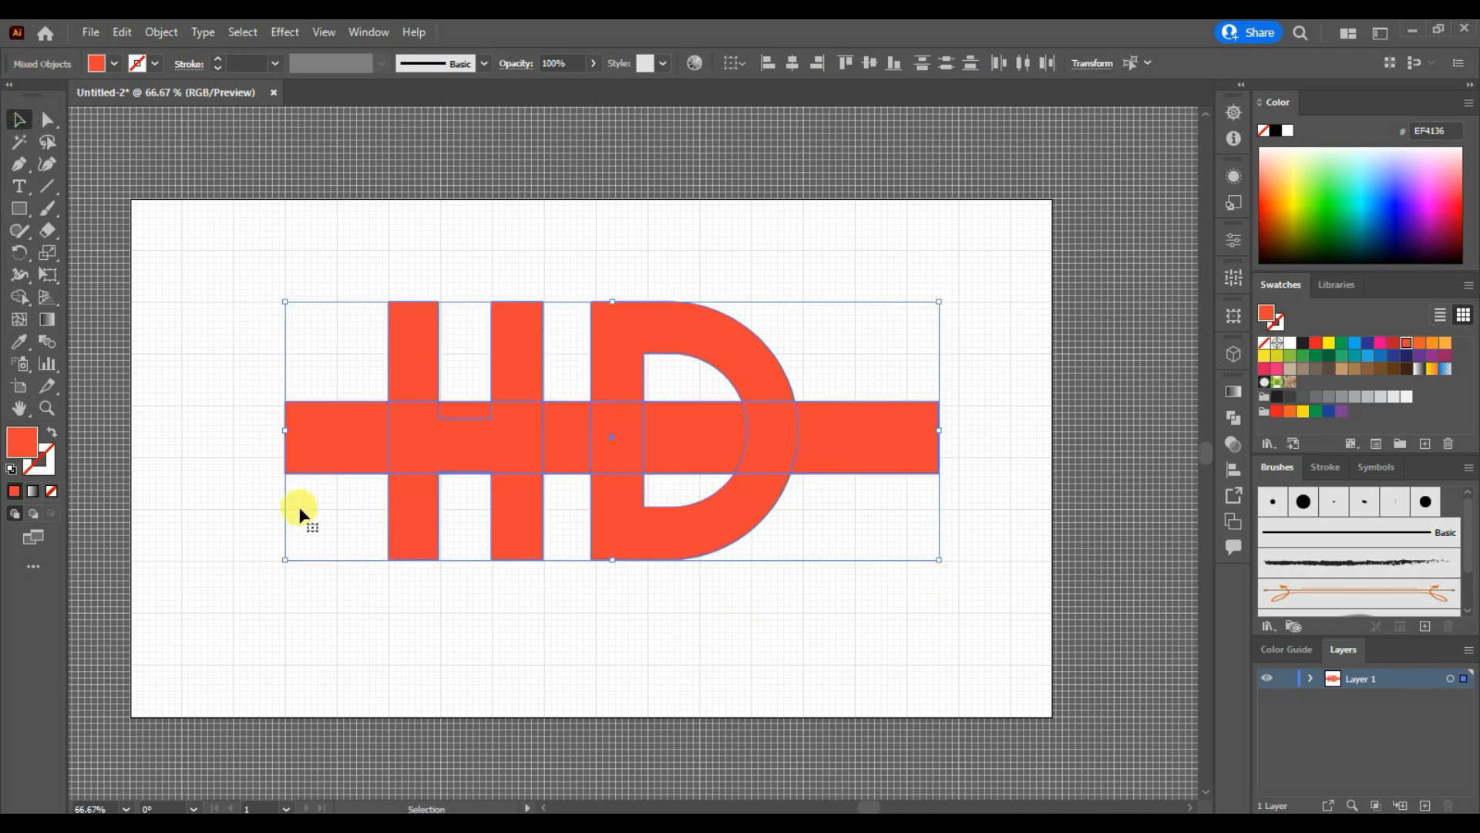
key(shift+m)
mouse_move(316, 426)
mouse_down()
mouse_move(489, 435)
mouse_move(469, 416)
mouse_move(613, 431)
mouse_move(945, 426)
mouse_up()
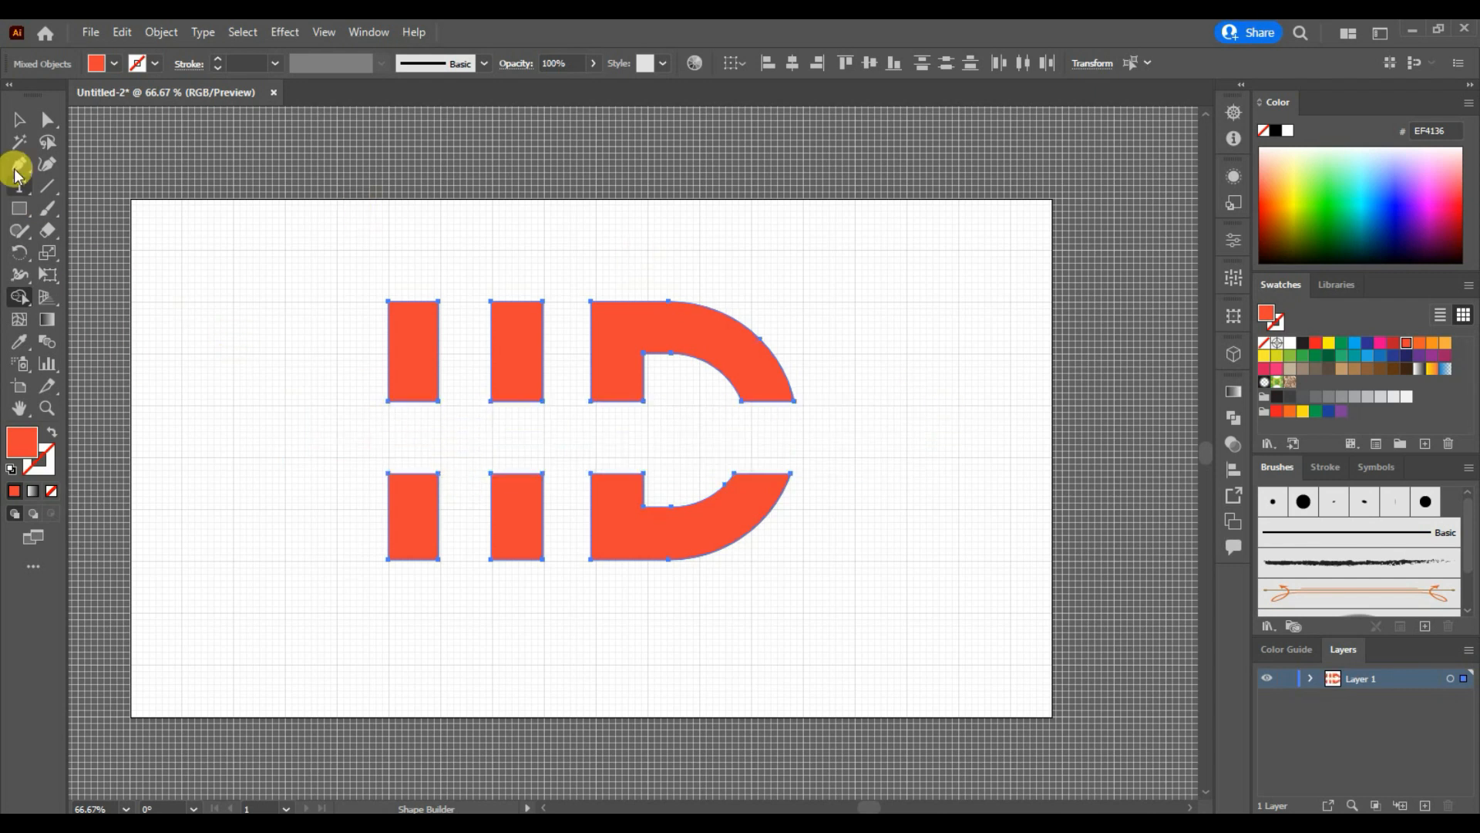
Step: Draw a horizontal line along the gap's upper edge, extending past both letters, with no fill and a 3 pt red stroke
key(ctrl+shift+a)
key(backslash)
drag(367, 401, 921, 400)
click(51, 433)
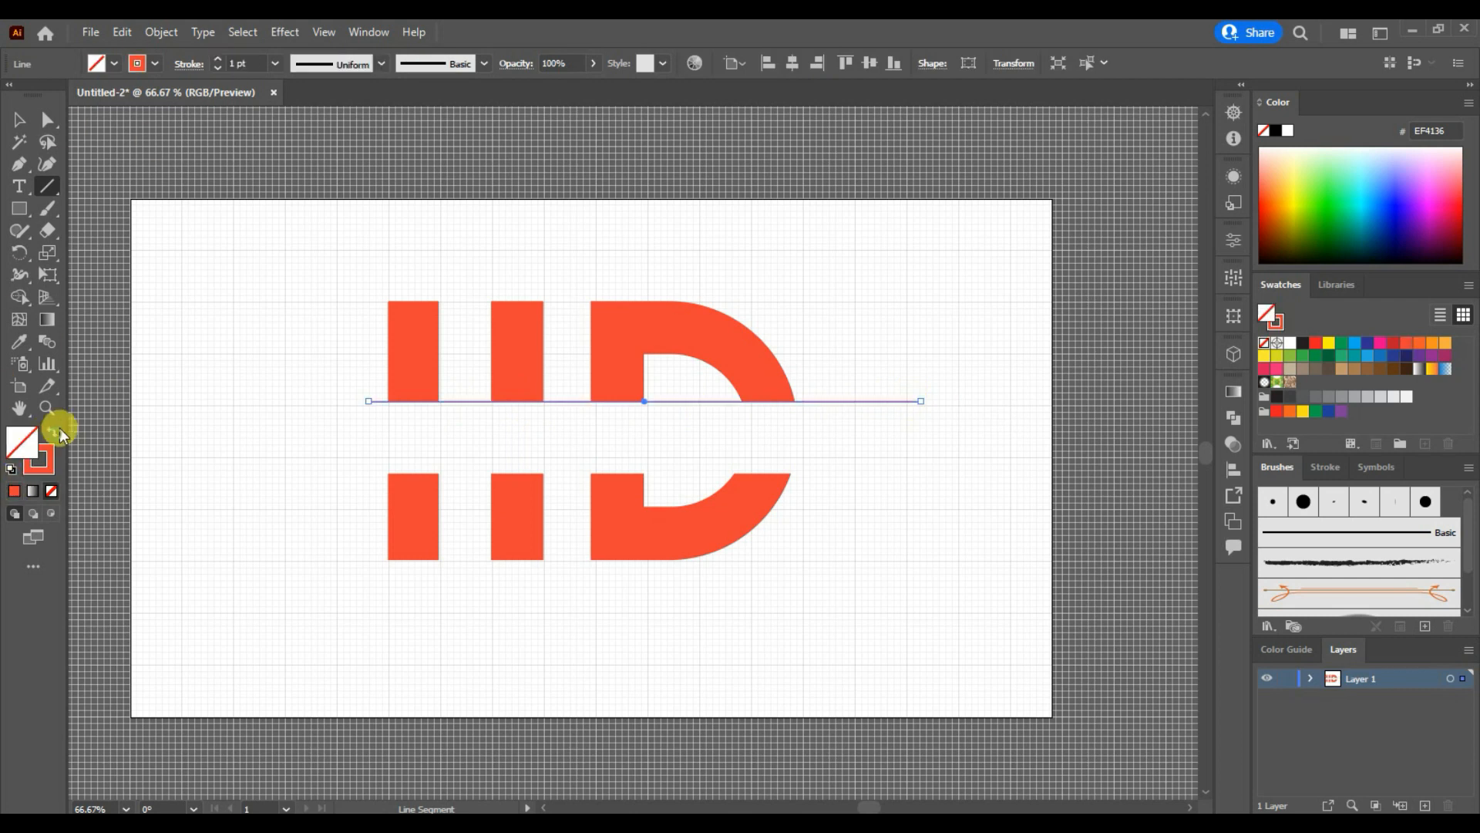
click(218, 59)
click(19, 120)
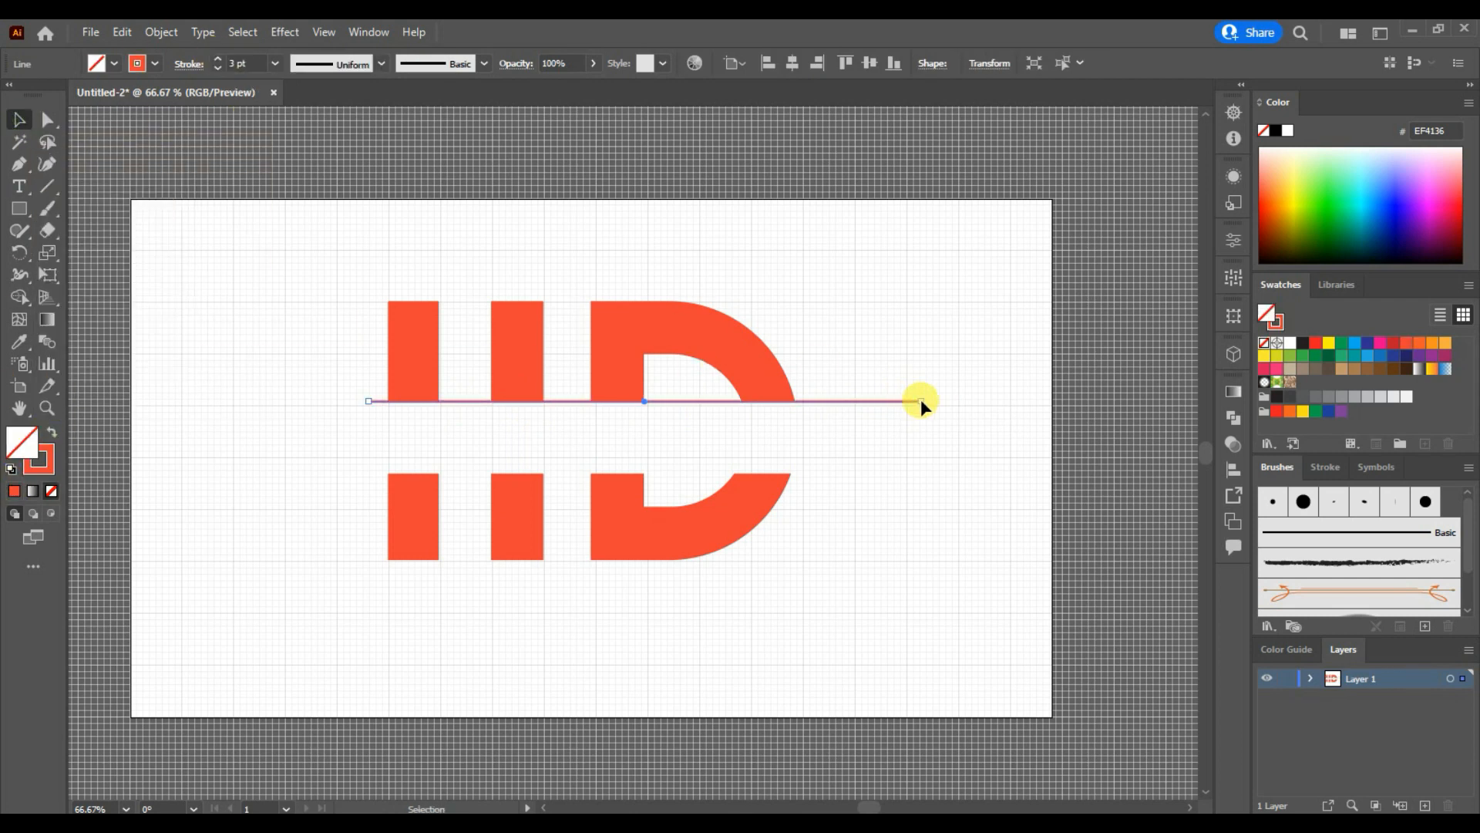
Step: Shorten the line by moving its right endpoint inward about 147 px, ending it just beyond the D
key(a)
drag(920, 400, 812, 403)
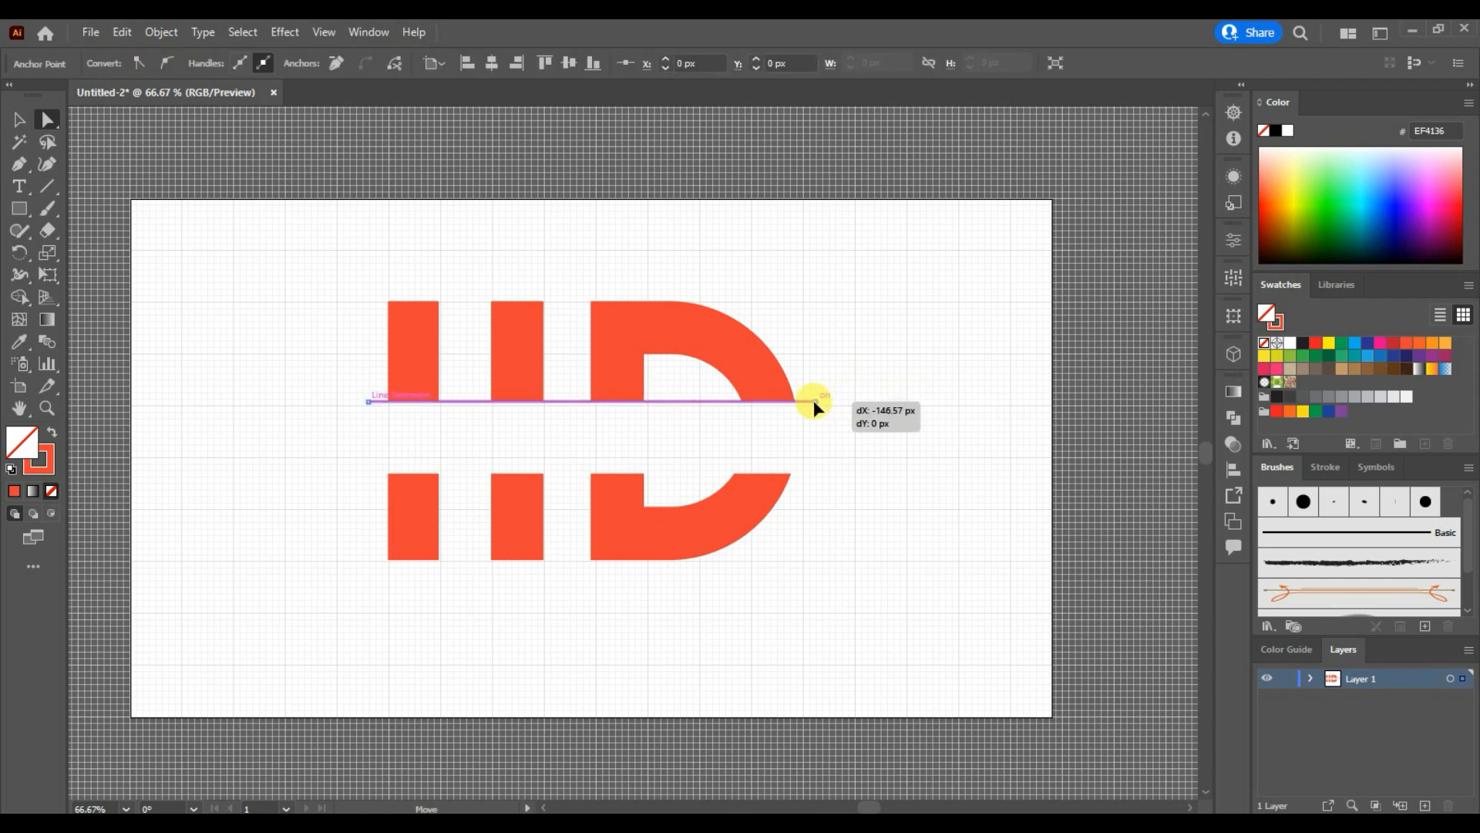
drag(814, 402, 816, 399)
Step: Duplicate the line straight down onto the lower edge of the gap
click(19, 120)
click(474, 406)
drag(472, 400, 473, 473)
click(803, 489)
Step: Select both horizontal lines and set their stroke color to black
drag(349, 361, 802, 534)
click(891, 517)
drag(281, 245, 974, 652)
click(307, 446)
drag(360, 386, 374, 488)
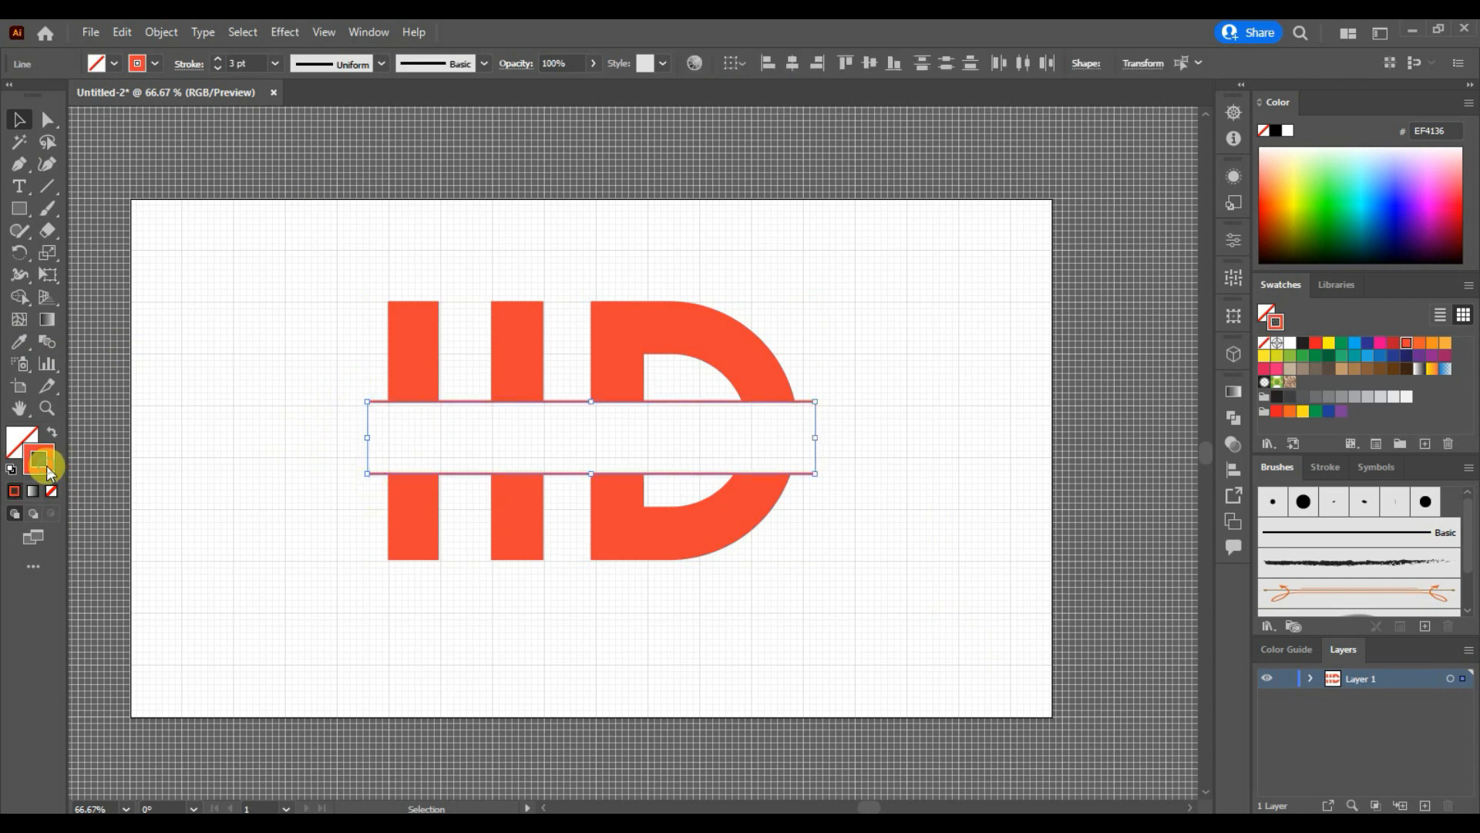
double_click(45, 465)
click(823, 511)
click(1262, 287)
click(1024, 489)
Step: Fill the upper pieces of the H and D with black
drag(354, 270, 778, 332)
click(18, 438)
double_click(17, 443)
click(823, 512)
drag(1076, 466, 1083, 534)
click(1262, 286)
Step: Apply the black fill of the upper letter pieces to the lower pieces with the Eyedropper
drag(558, 564, 362, 548)
click(20, 342)
click(396, 312)
click(396, 297)
Step: Add the text "HOME DECOR" at 72 pt and position it between the two horizontal lines
click(20, 186)
click(394, 428)
click(914, 62)
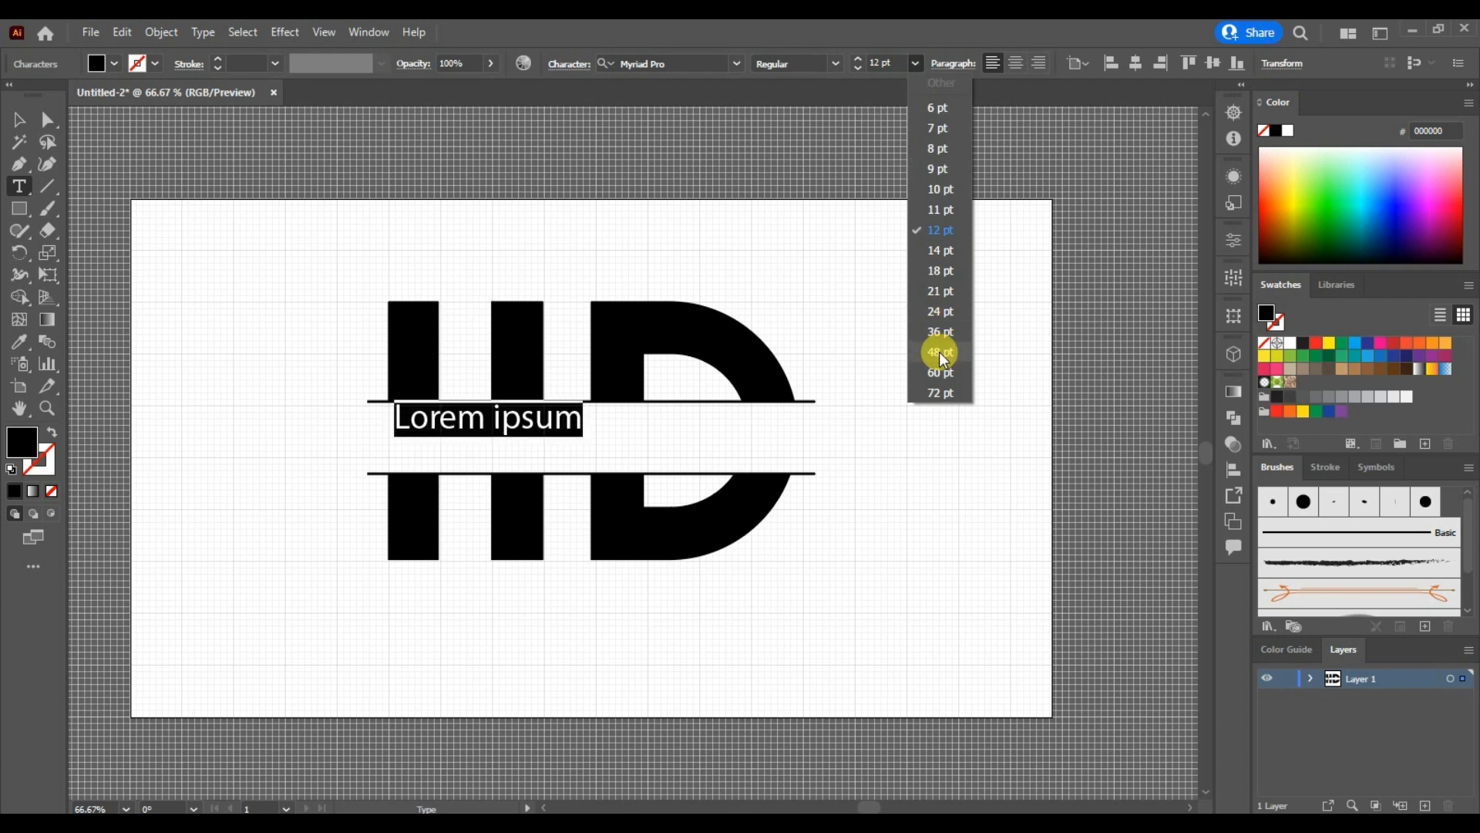
click(939, 393)
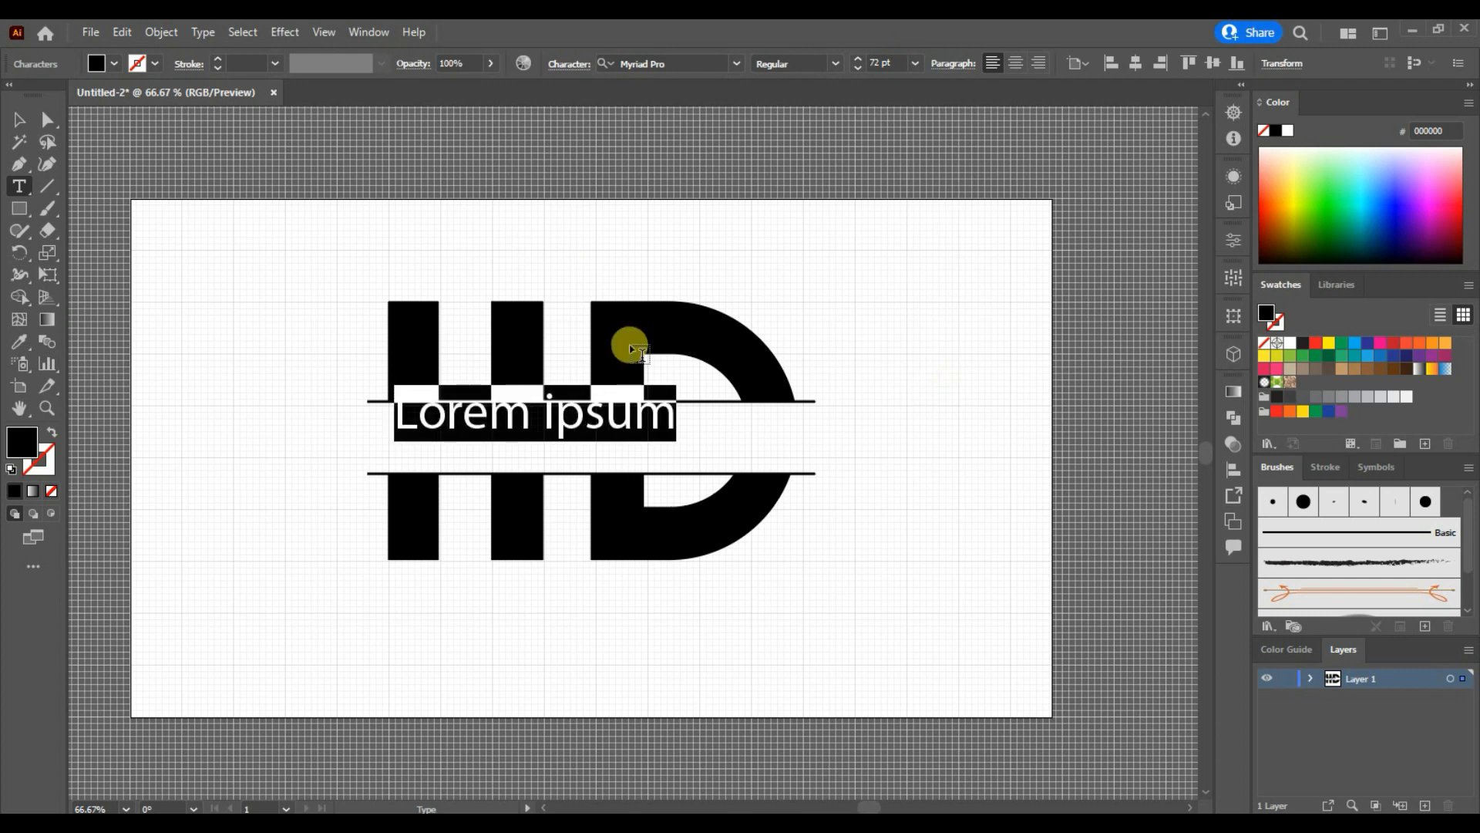
text(HOM)
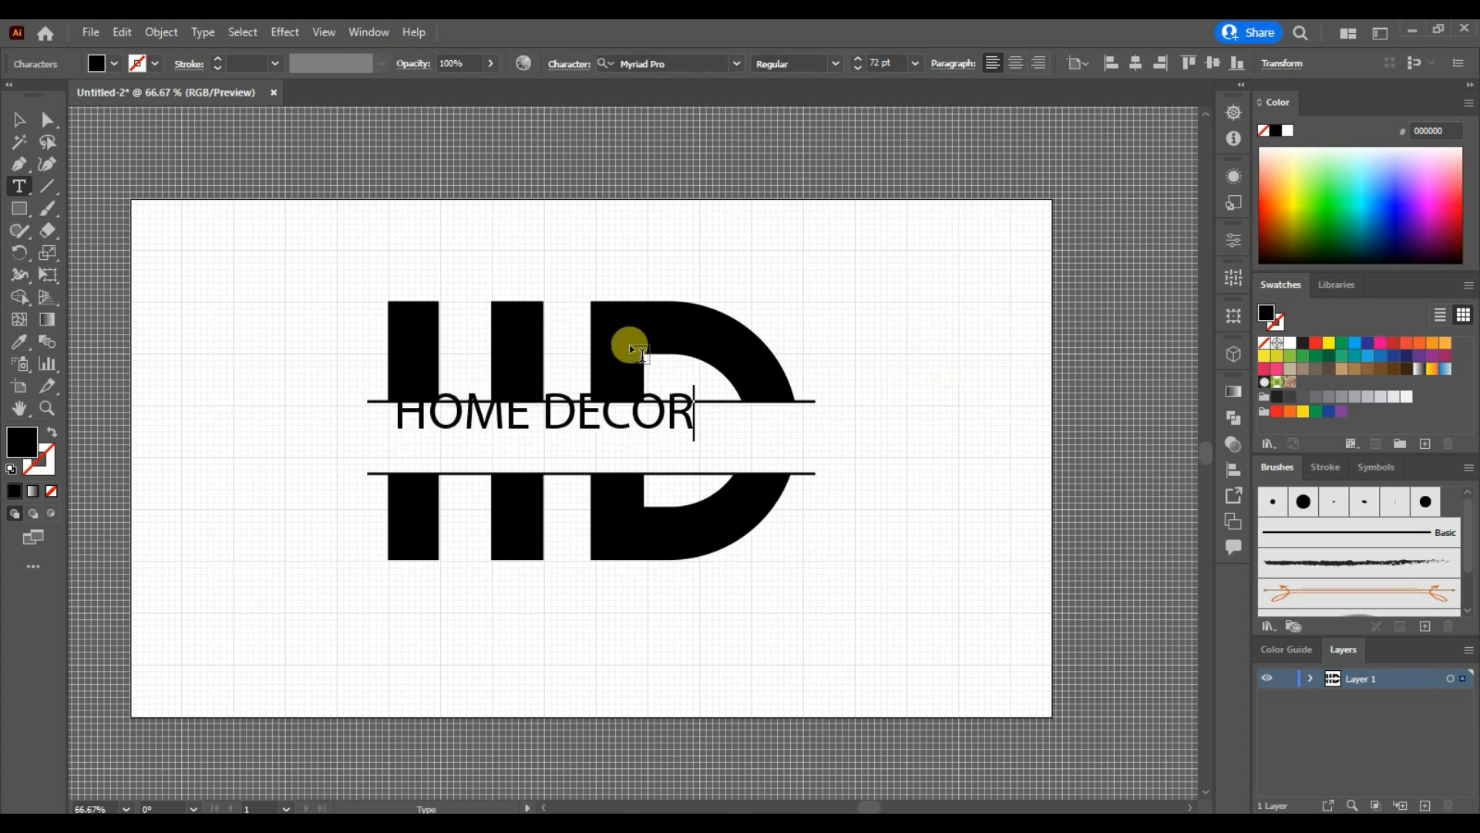
text(E DECOR)
click(630, 349)
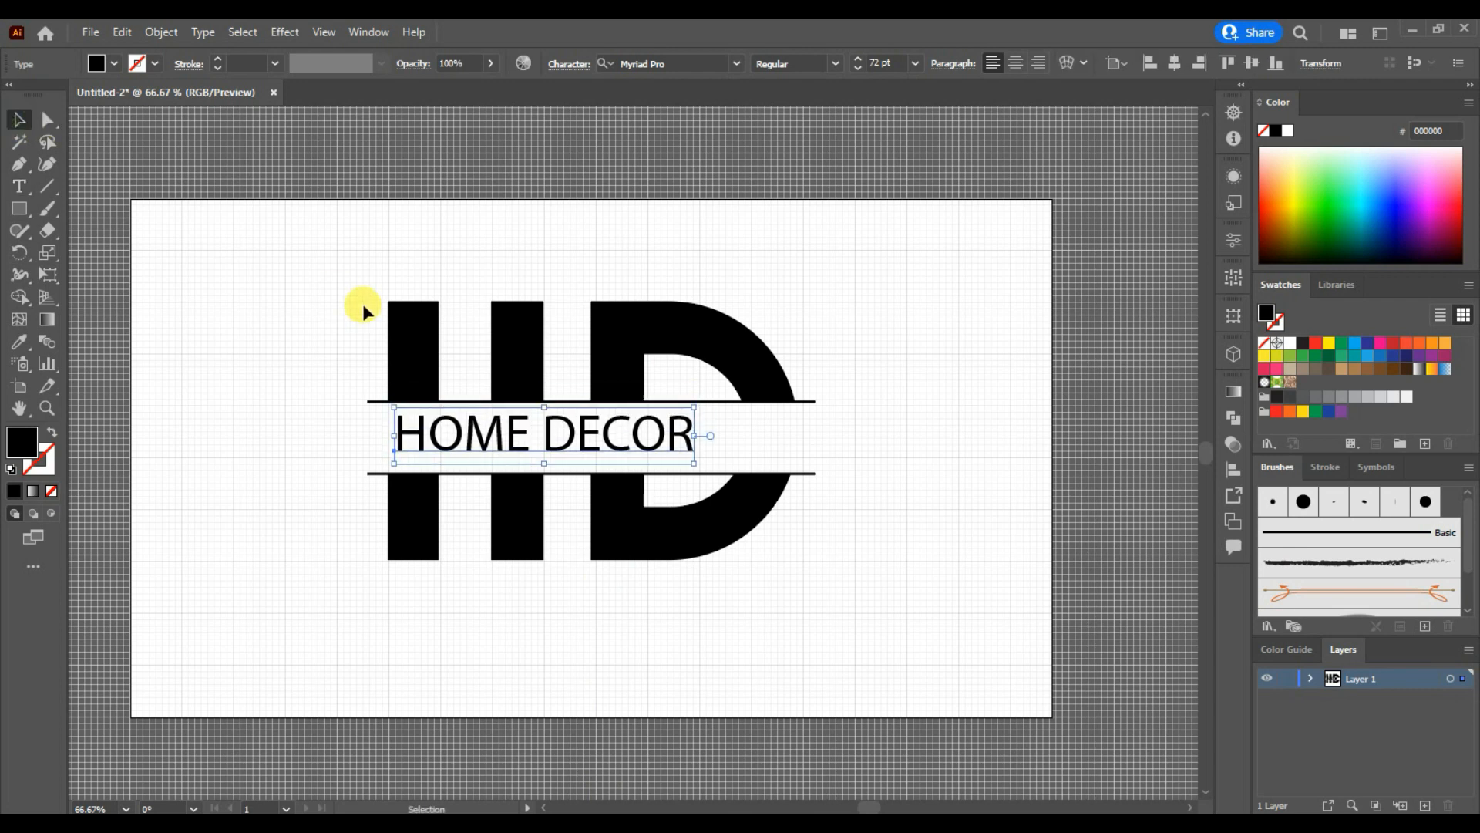
Step: Set the font of the HOME DECOR text to Antonio Regular
click(655, 63)
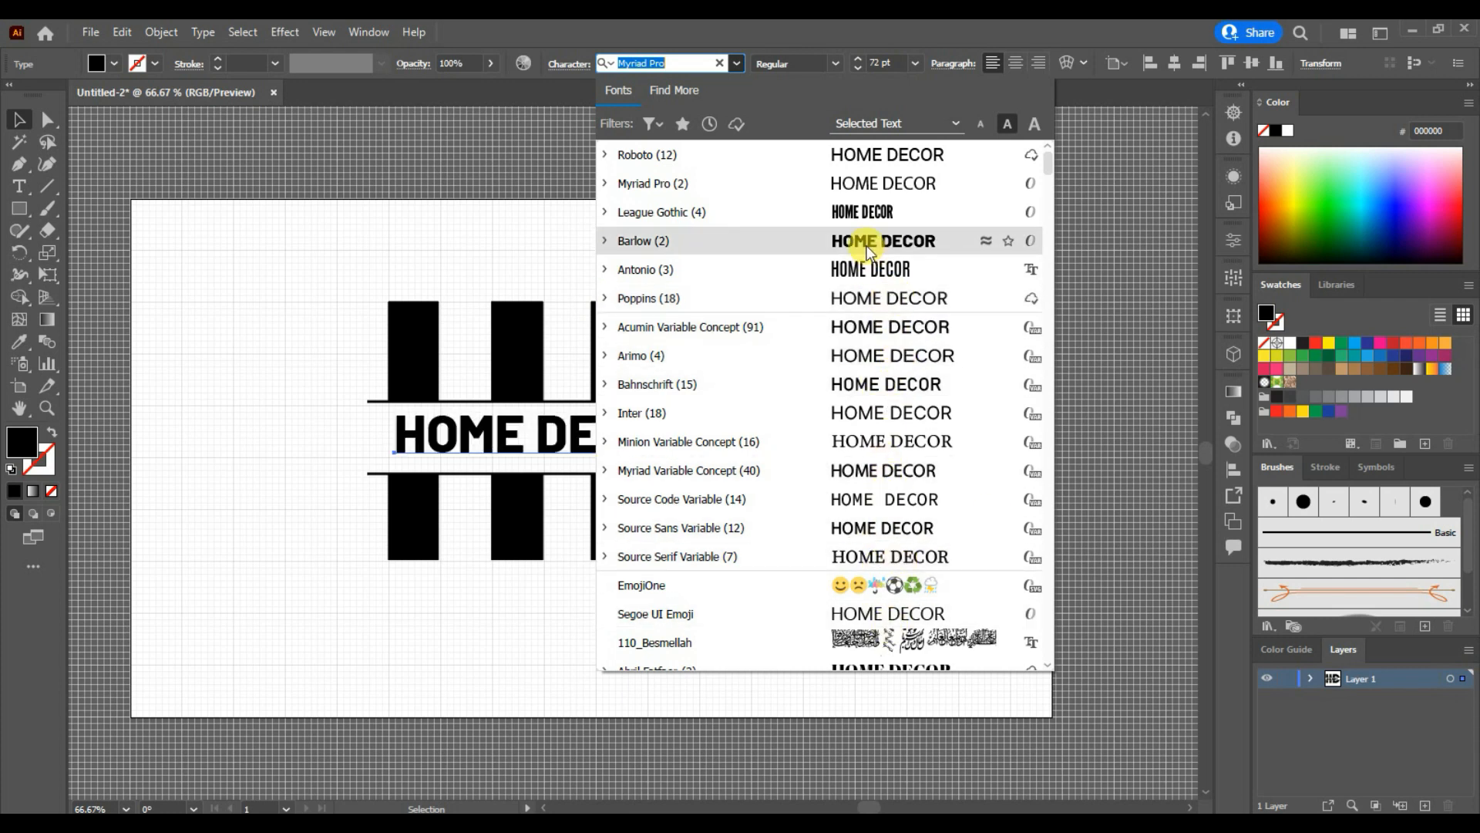
click(606, 242)
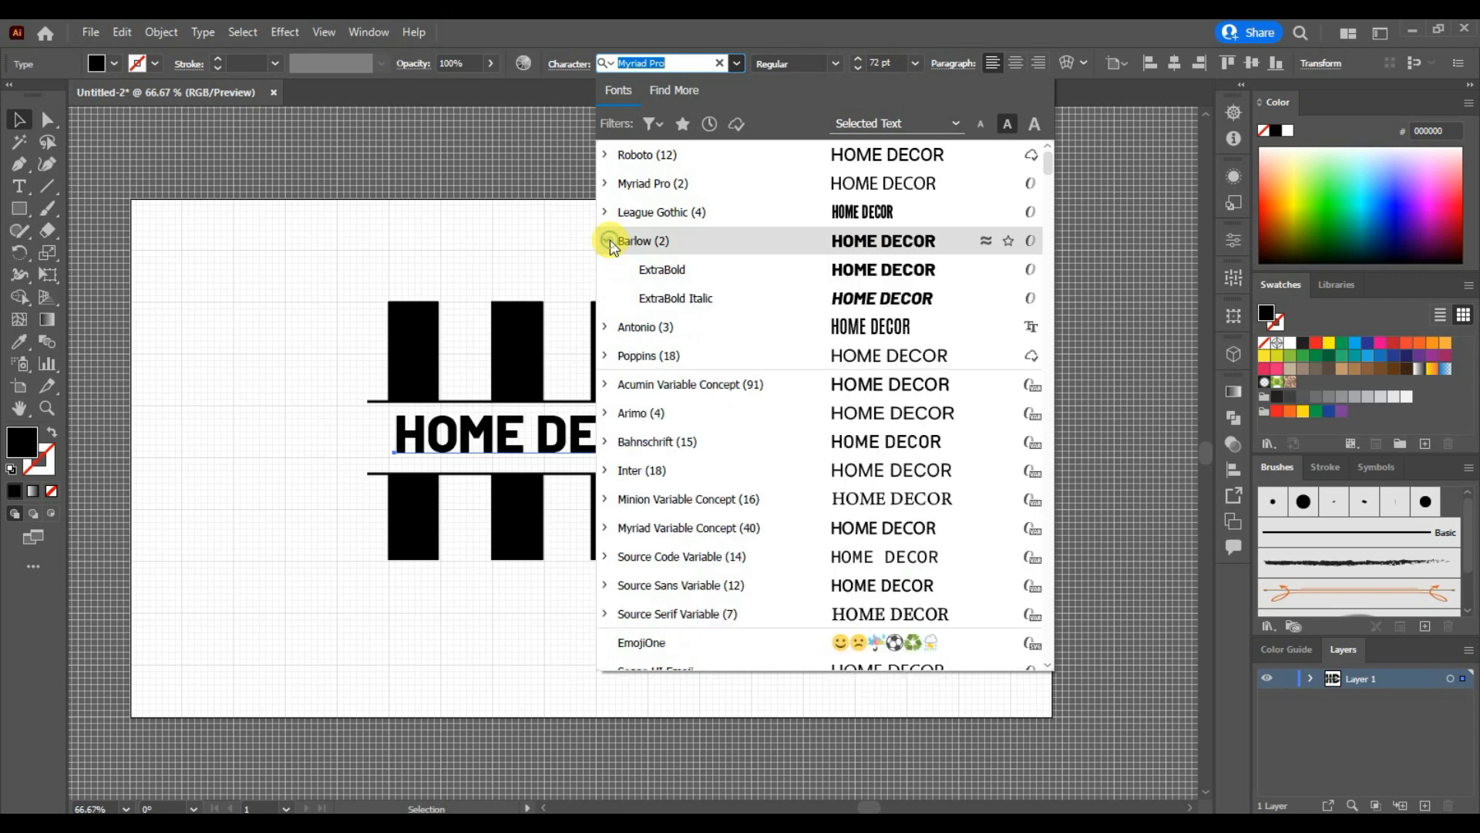
click(882, 335)
Step: Increase the tracking of the HOME DECOR text to 63
click(1234, 241)
click(1143, 534)
key(Up)
key(Up)
key(Up)
key(Up)
key(Up)
key(Up)
key(Up)
key(Up)
key(Up)
key(Up)
key(Up)
key(Up)
key(Up)
key(Up)
key(Up)
key(Up)
key(Up)
key(Up)
key(Up)
key(Up)
key(Up)
key(Up)
key(Up)
key(Up)
key(Up)
key(Up)
key(Up)
key(Up)
key(Up)
key(Up)
key(Up)
key(Up)
key(Up)
key(Up)
key(Up)
key(Up)
key(Up)
key(Up)
key(Up)
key(Up)
Step: Increase the font size of the HOME DECOR text to 99 pt
click(1060, 513)
key(Up)
key(Up)
key(Up)
key(Up)
key(Up)
key(Up)
key(Up)
key(Up)
key(Up)
key(Up)
key(Up)
key(Up)
key(Up)
key(Up)
key(Up)
key(Up)
key(Up)
key(Up)
key(Up)
key(Up)
key(Escape)
Step: Nudge the HOME DECOR text down and to the right so it sits centered between the two lines
key(Down)
key(Down)
key(Down)
key(Down)
key(Down)
key(Down)
key(Down)
key(Down)
key(Down)
key(Down)
key(Down)
key(Down)
key(Down)
key(Down)
key(Down)
key(Down)
key(Down)
key(Down)
key(Down)
key(Down)
key(Down)
key(Right)
key(Right)
key(Right)
key(Right)
key(Right)
key(Right)
key(Right)
key(Right)
key(Right)
key(Right)
key(Right)
key(Right)
key(Right)
key(Right)
key(Right)
key(Right)
key(Right)
key(Right)
key(Right)
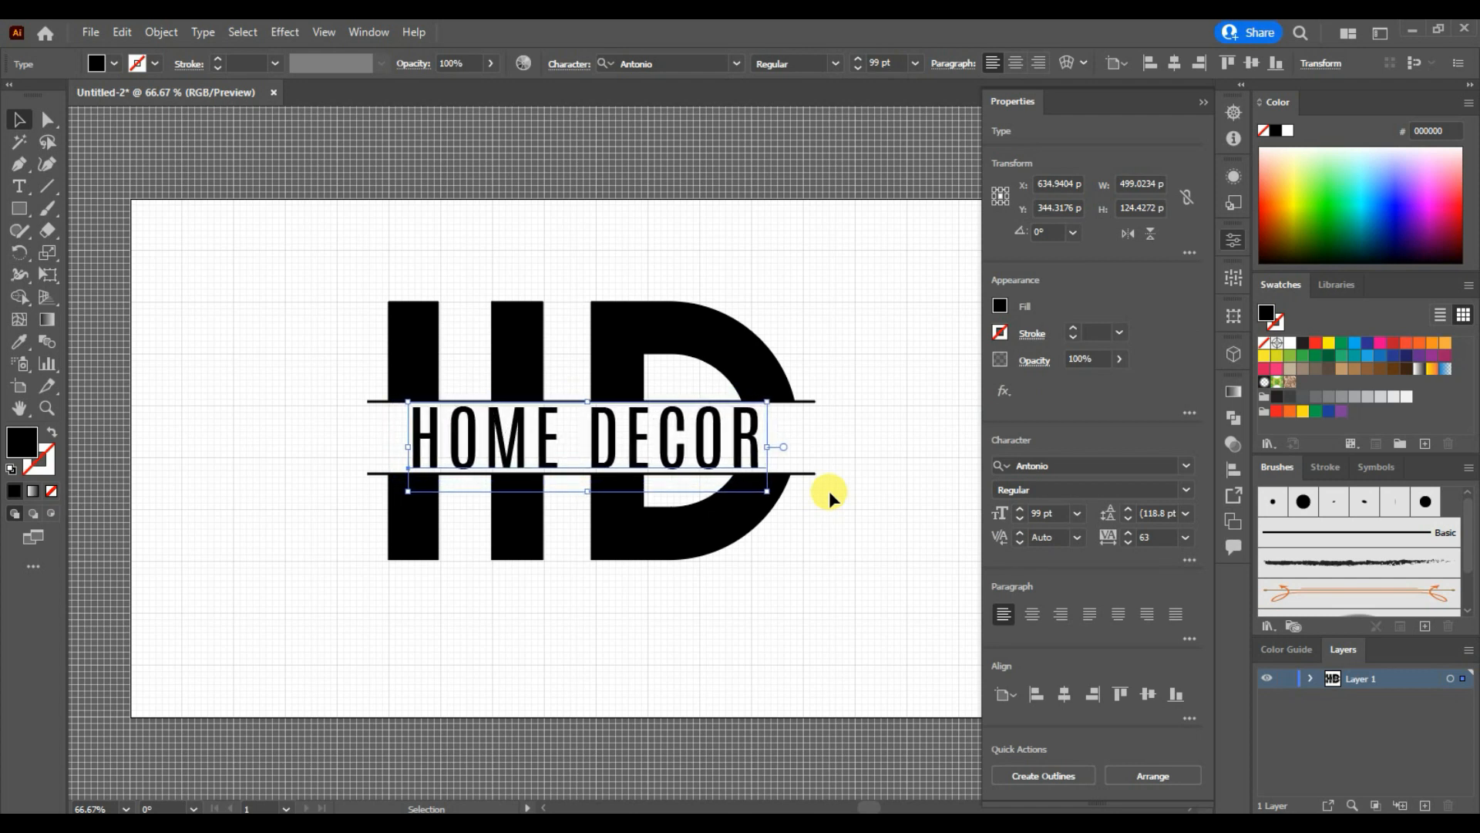
Step: Deselect the text and hide the document grid
click(780, 543)
click(1204, 102)
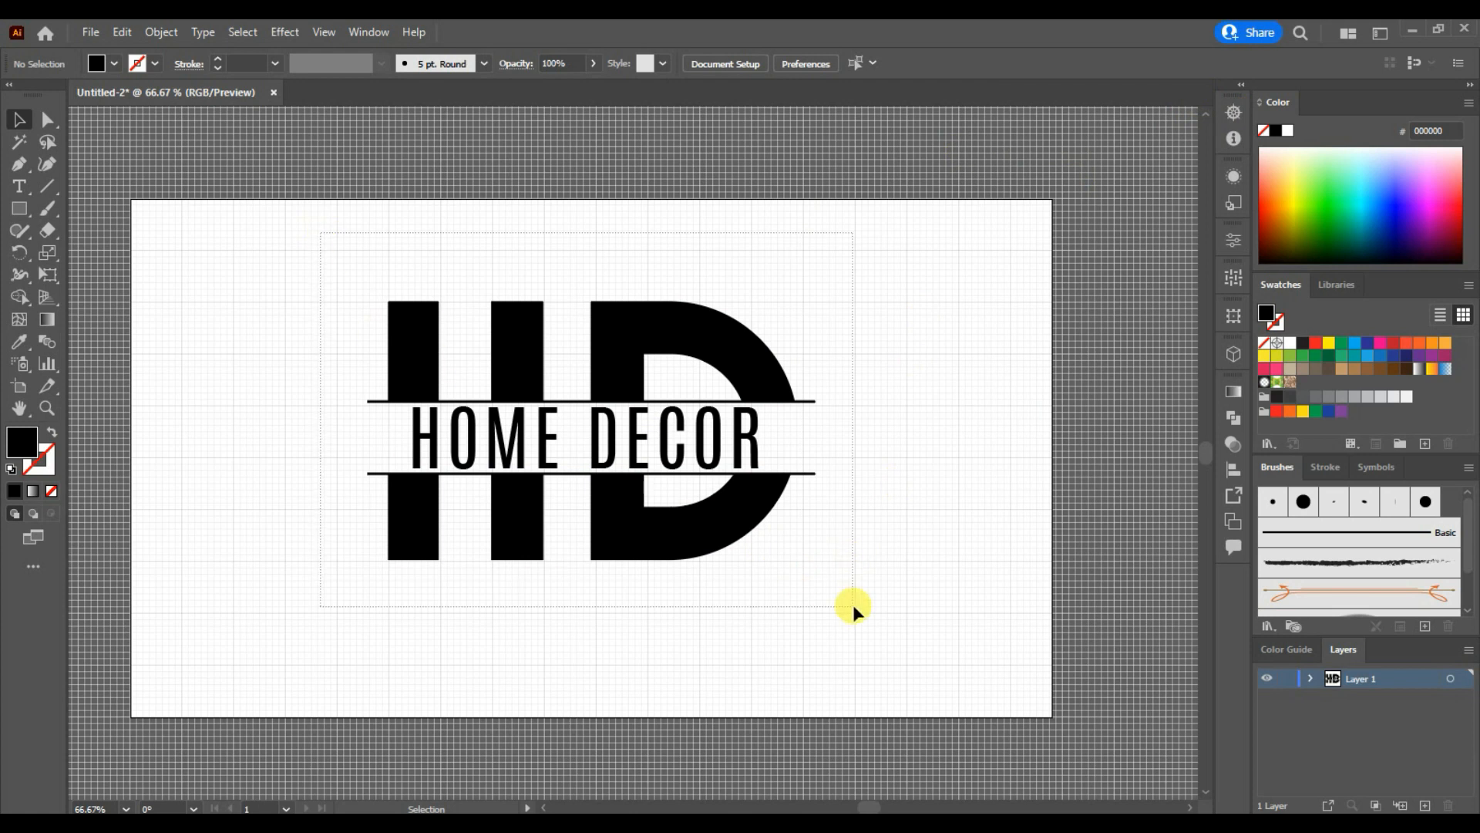
click(325, 32)
click(489, 783)
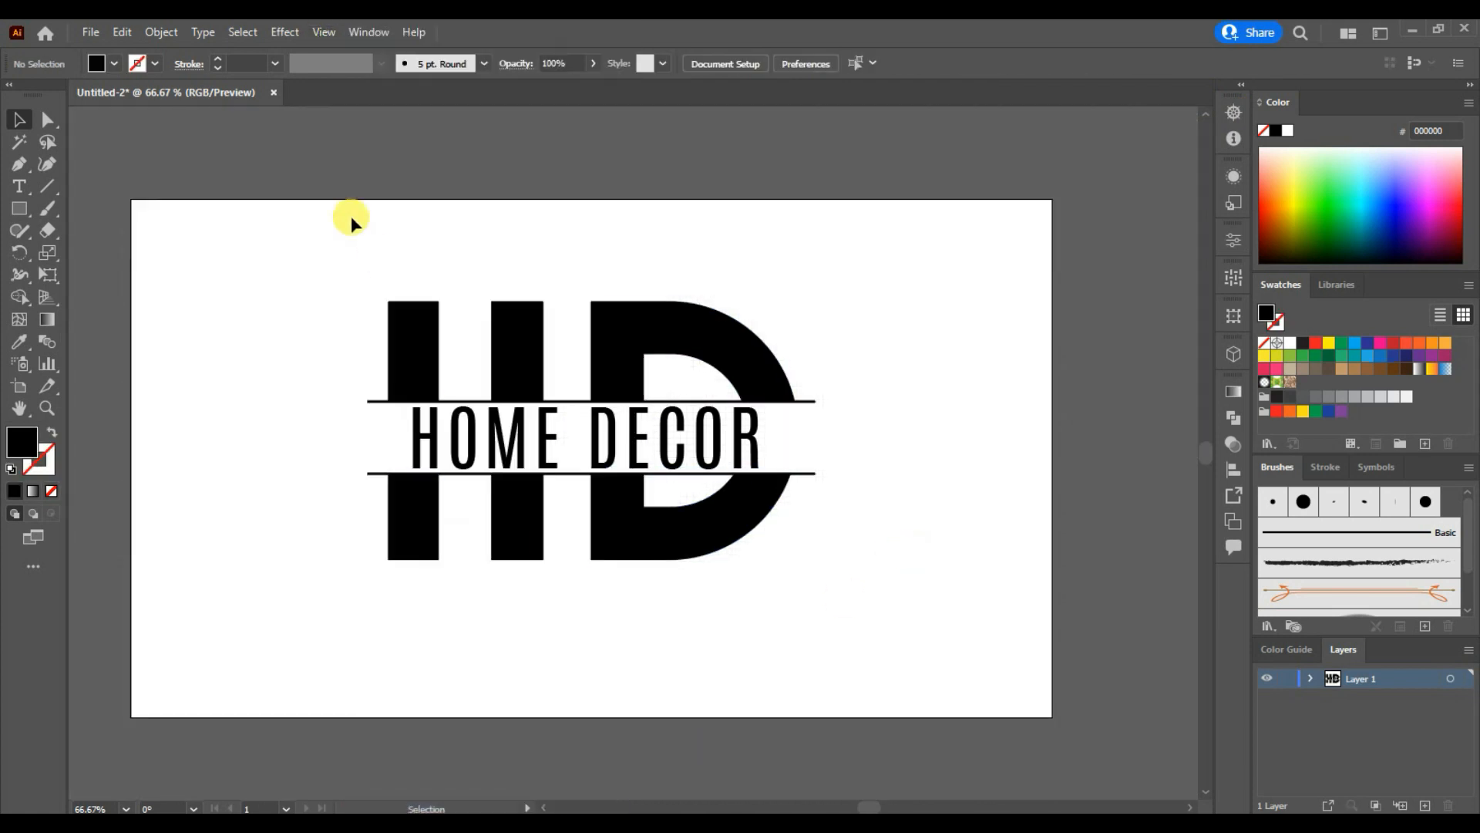
Step: Select the whole logo and shift it slightly right and down on the artboard
drag(377, 260, 902, 621)
drag(637, 368, 637, 364)
click(753, 642)
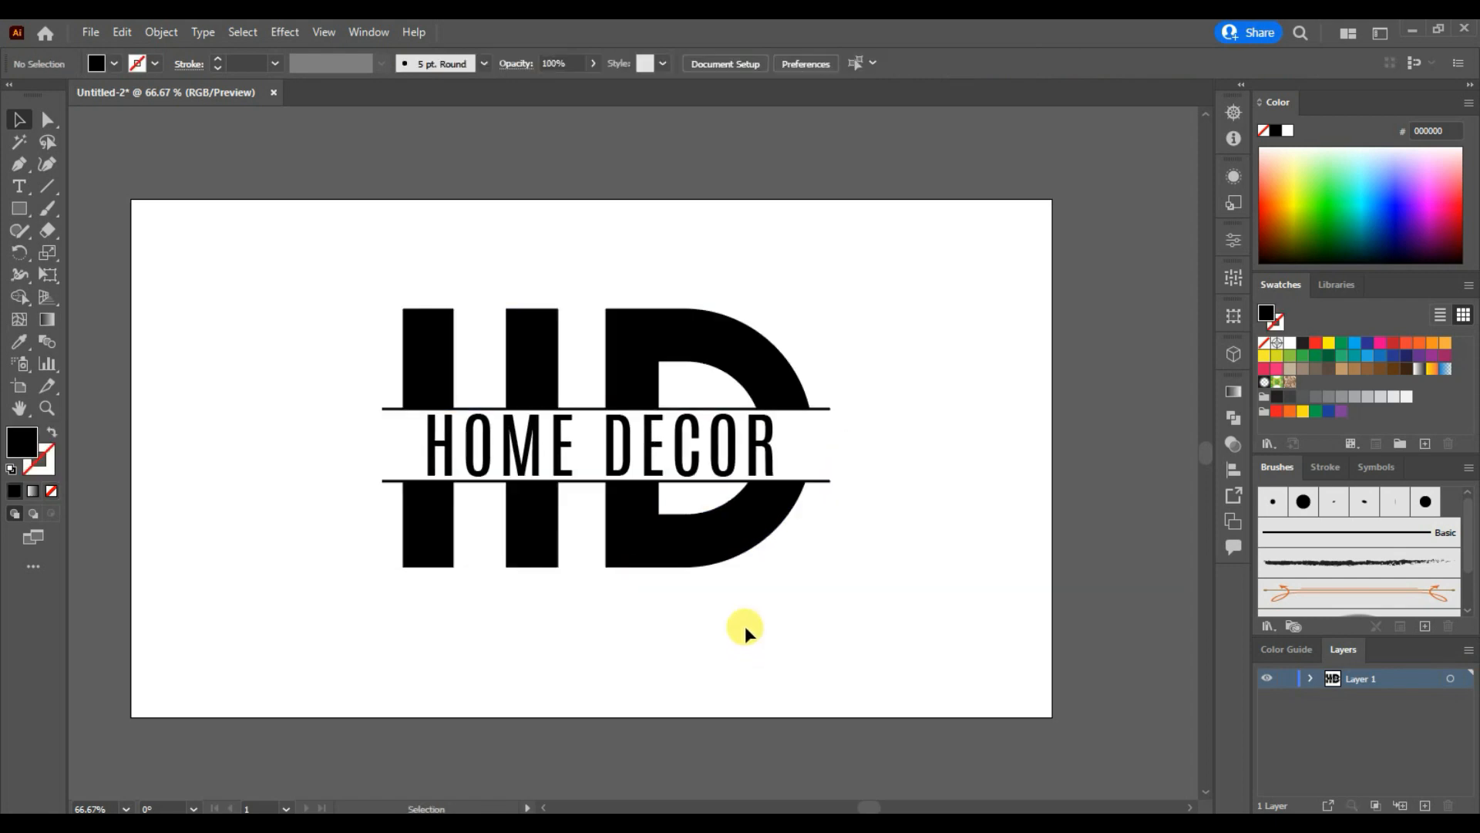